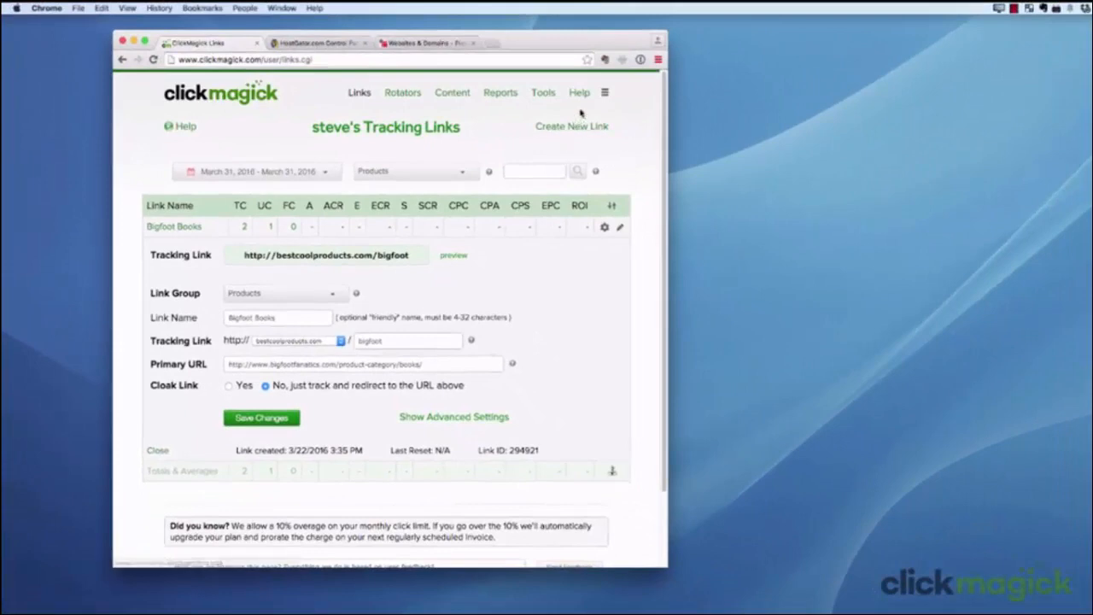
Open the FAQ on setting up a custom domain using Method 2 and follow its link to generate the custom files
left_click(579, 93)
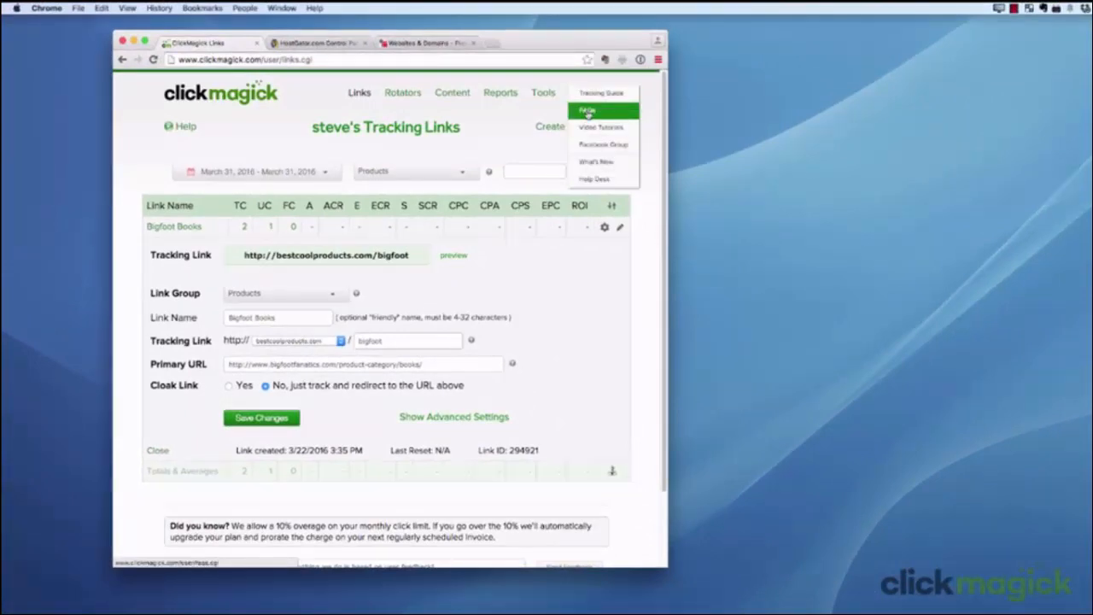
left_click(588, 113)
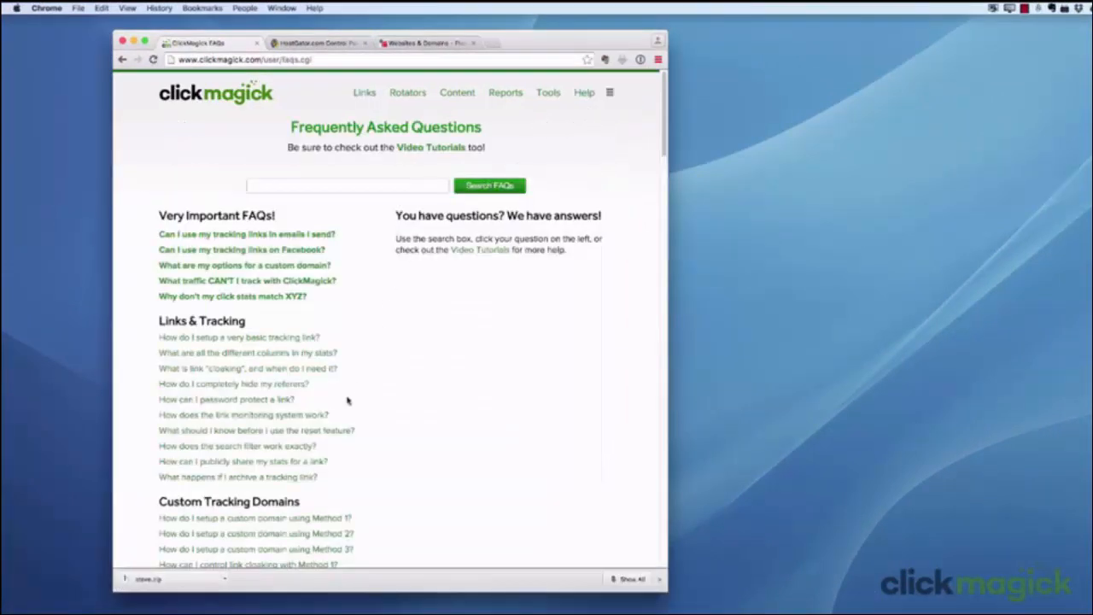
left_click(301, 534)
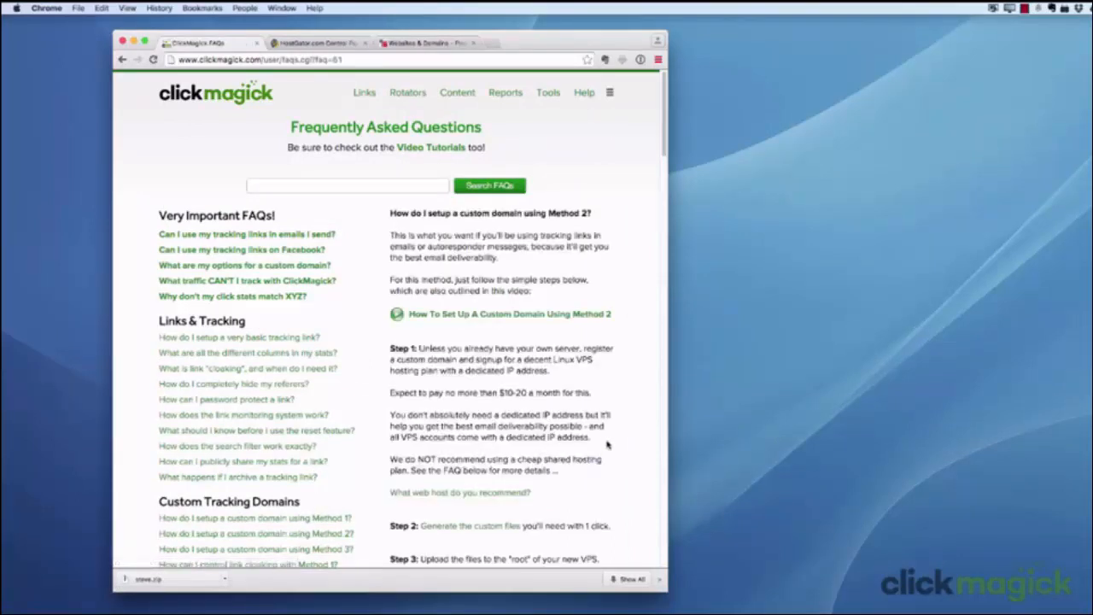
scroll(608, 444, "down", 5)
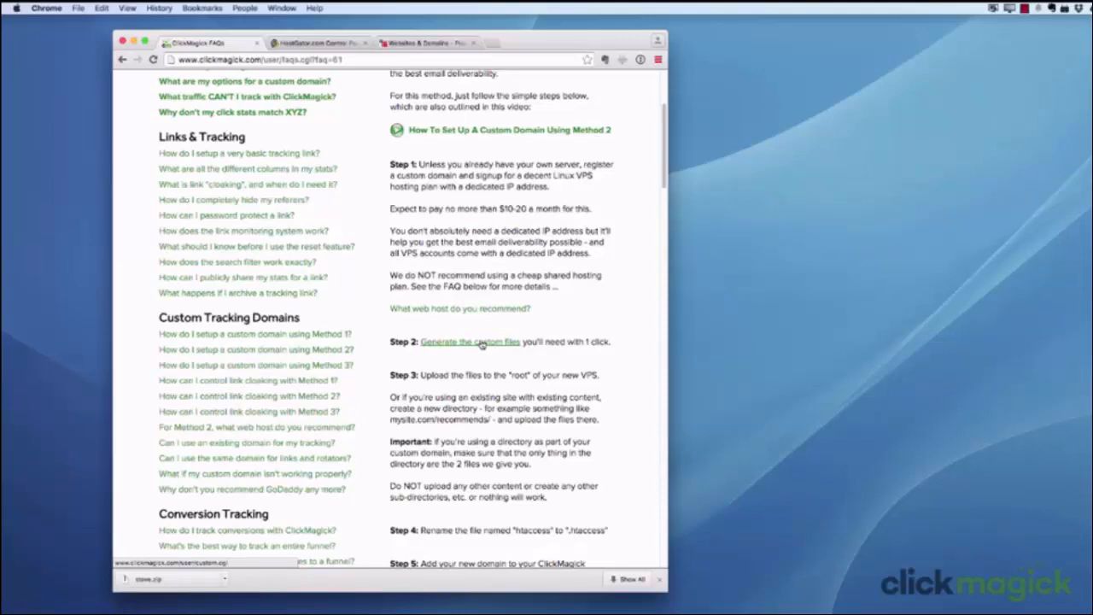
left_click(483, 344)
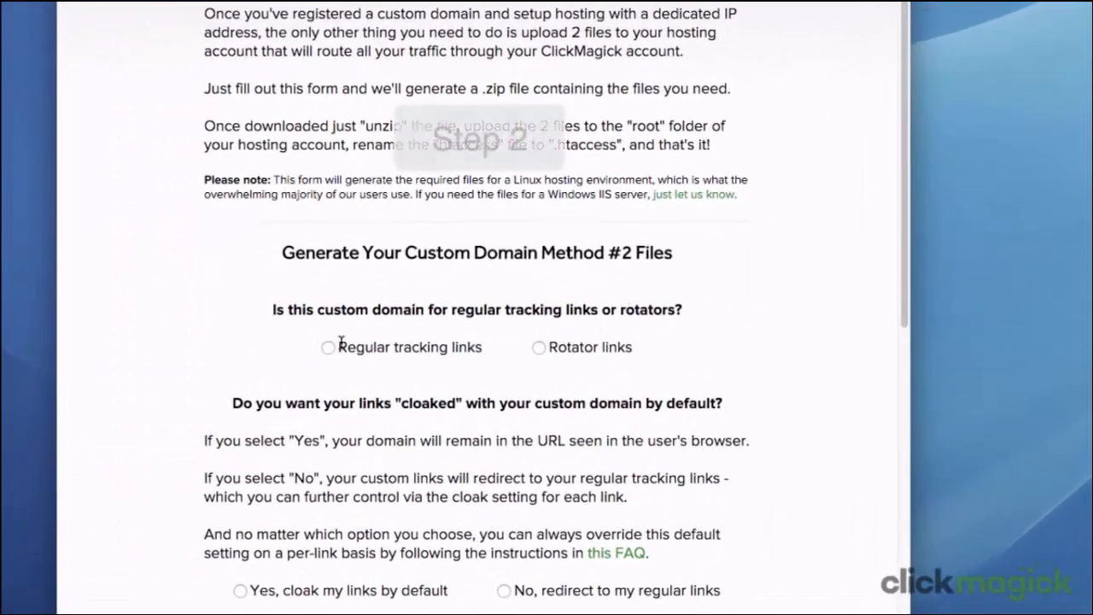
Set the custom domain for regular tracking links and choose not to cloak, redirecting to the regular links by default
left_click(329, 346)
scroll(329, 352, "down", 2)
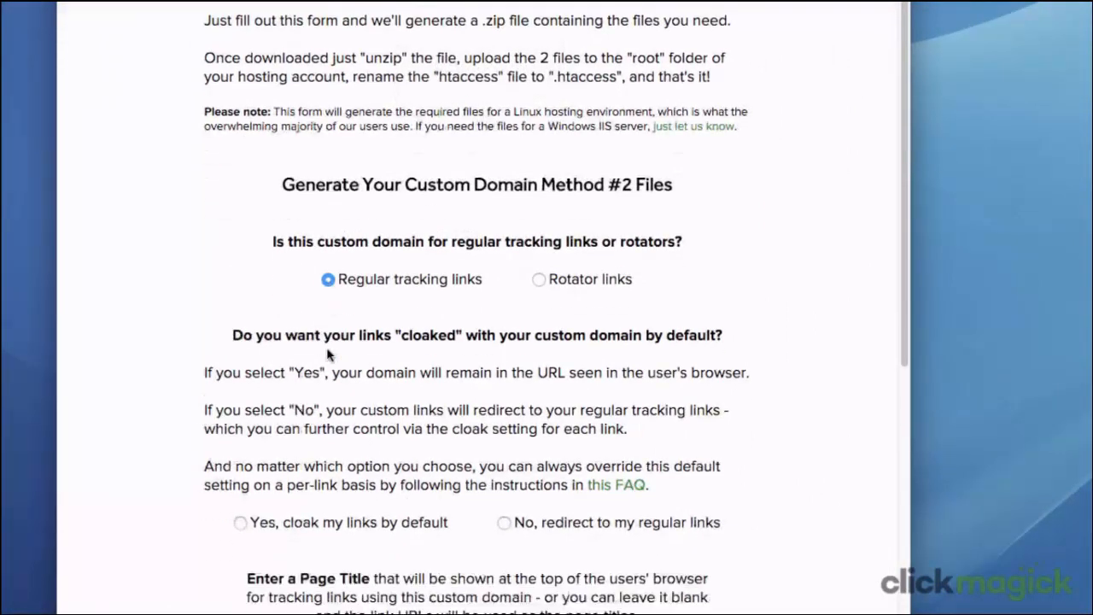
scroll(328, 355, "down", 3)
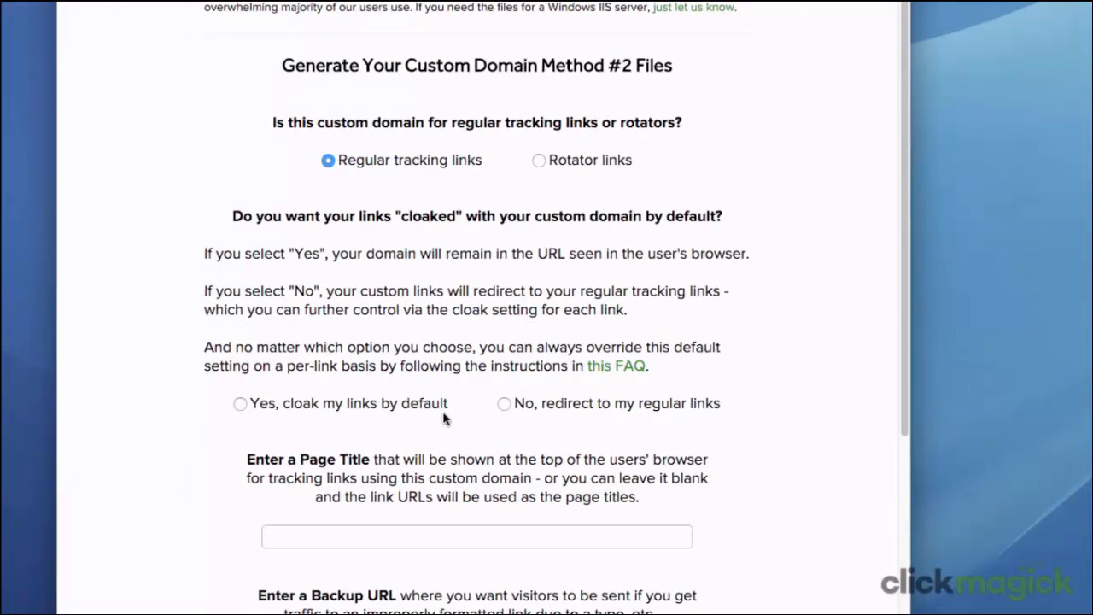
left_click(504, 407)
scroll(504, 427, "down", 4)
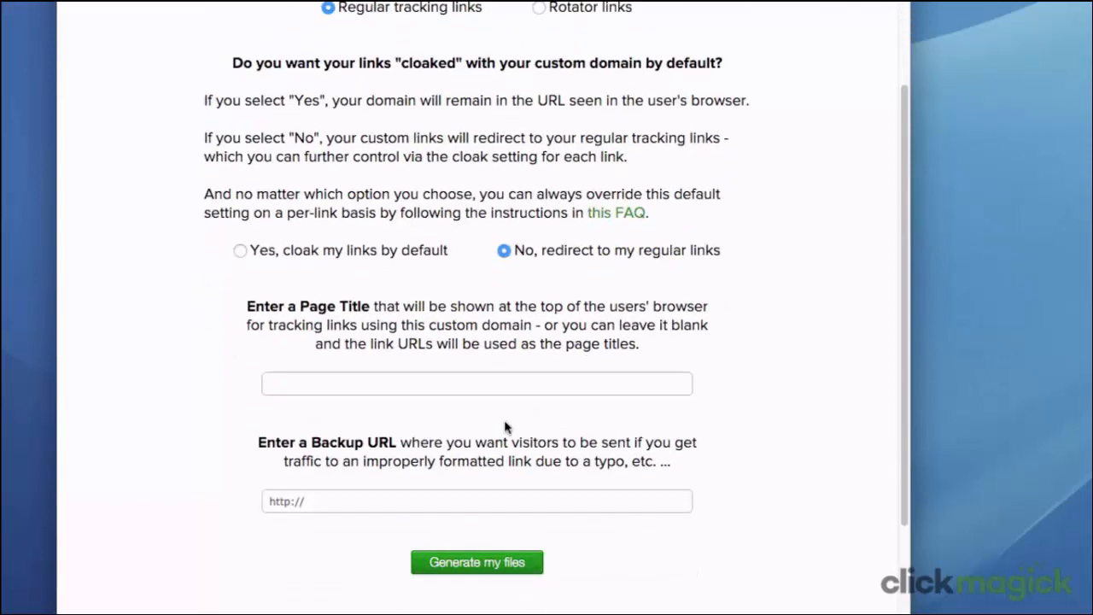
Enter "Best Cool Products" as the page title for the custom domain
left_click(374, 386)
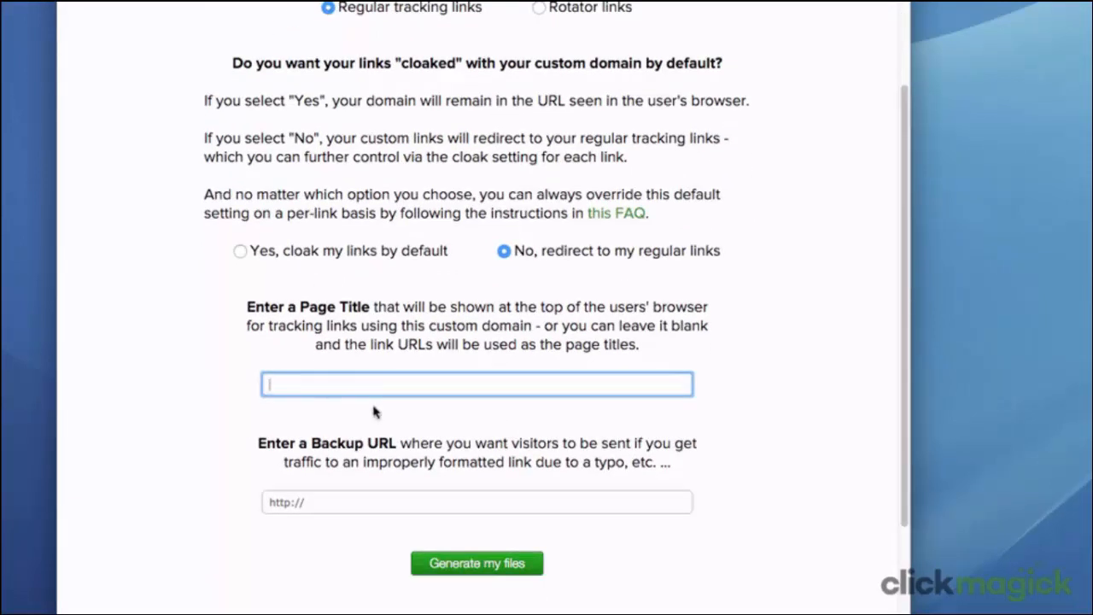
type("Best Cool Products")
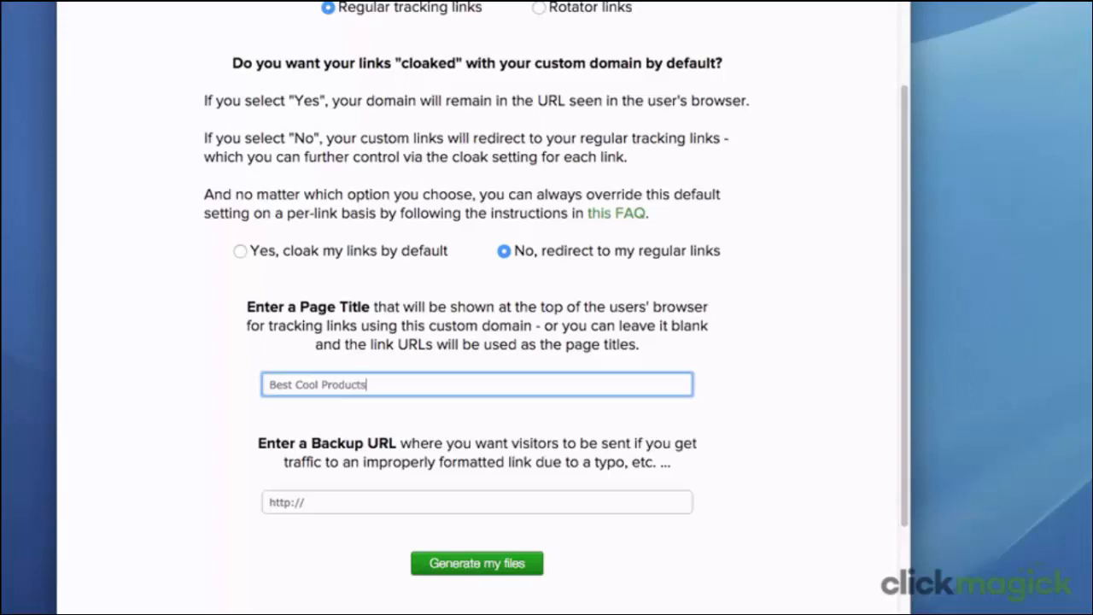
scroll(372, 414, "down", 3)
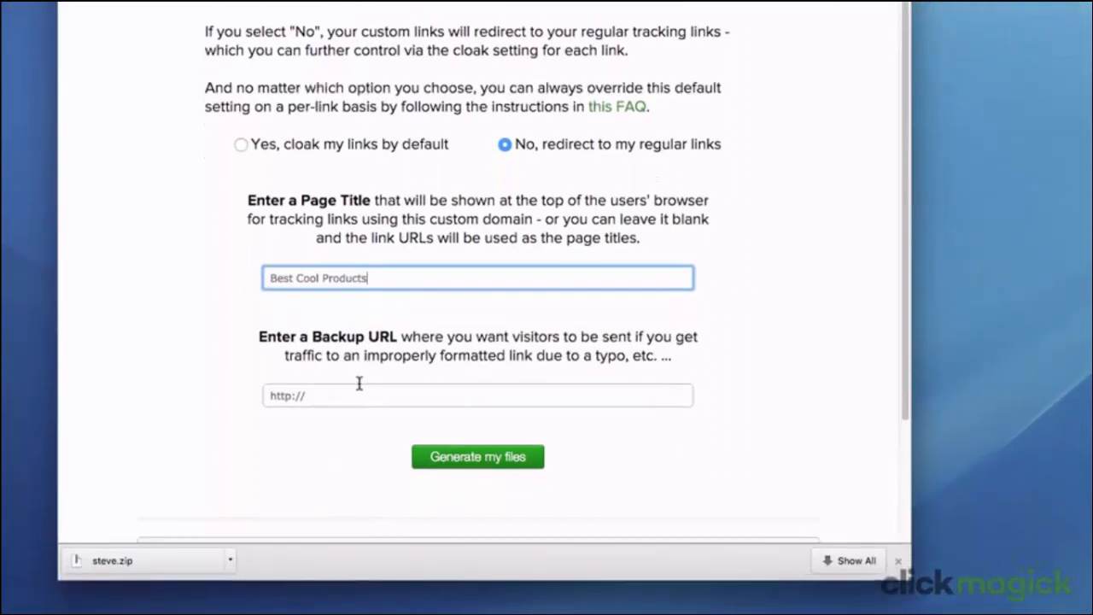
left_click(356, 391)
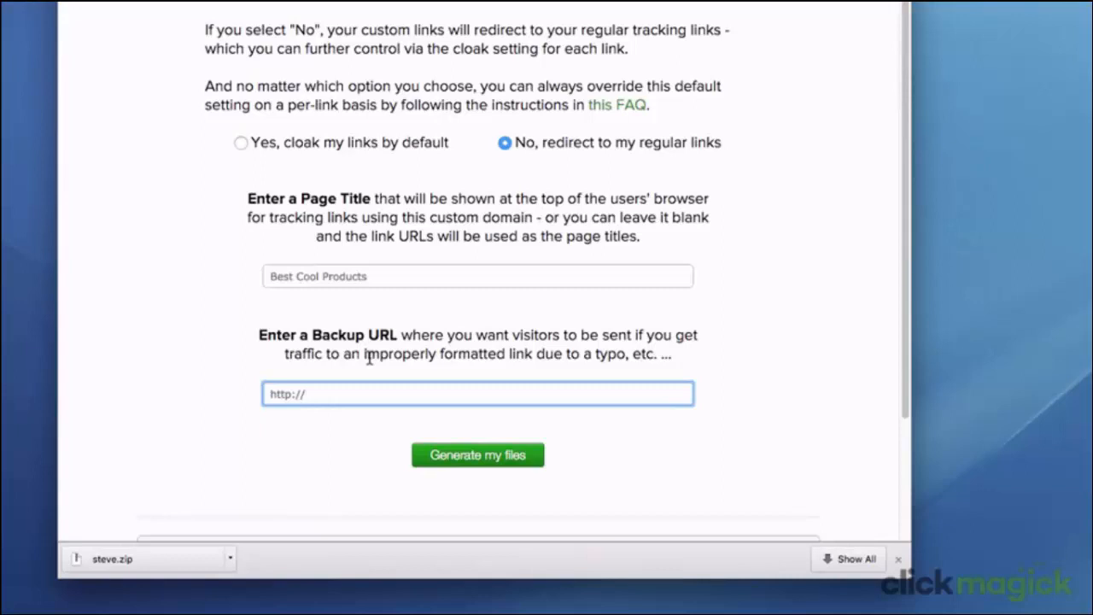
type("www.cli")
type("mg.co")
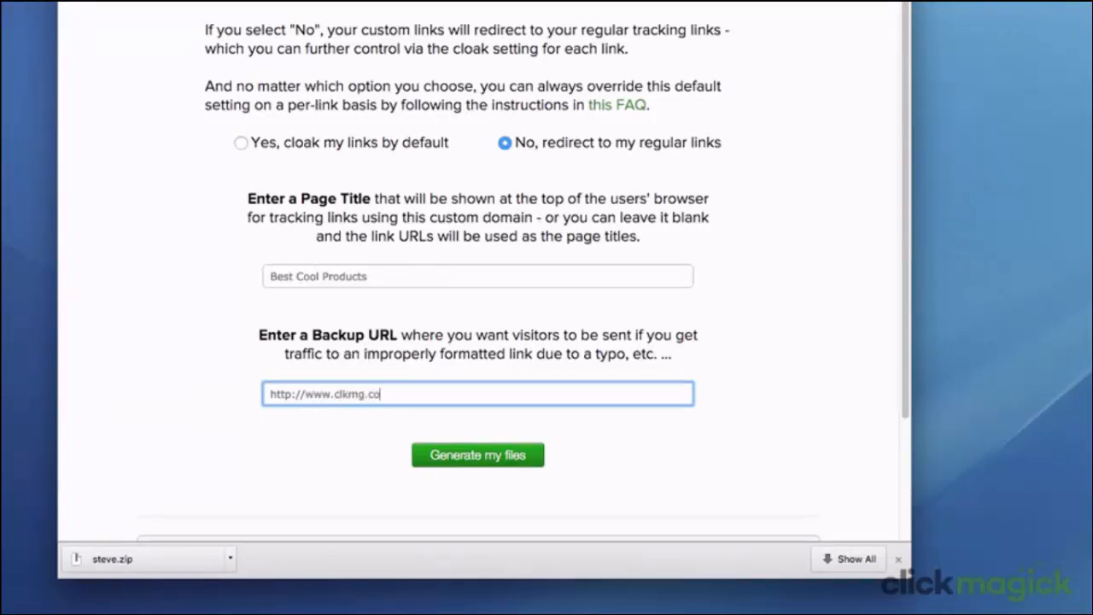
type("m/steve/sysbackupurl")
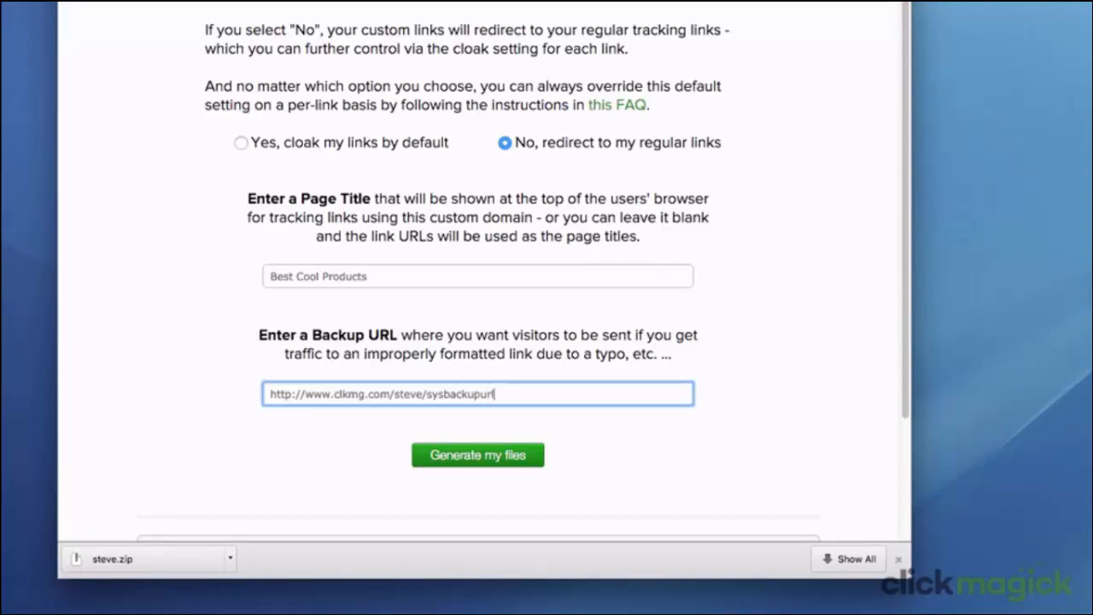
left_click(437, 462)
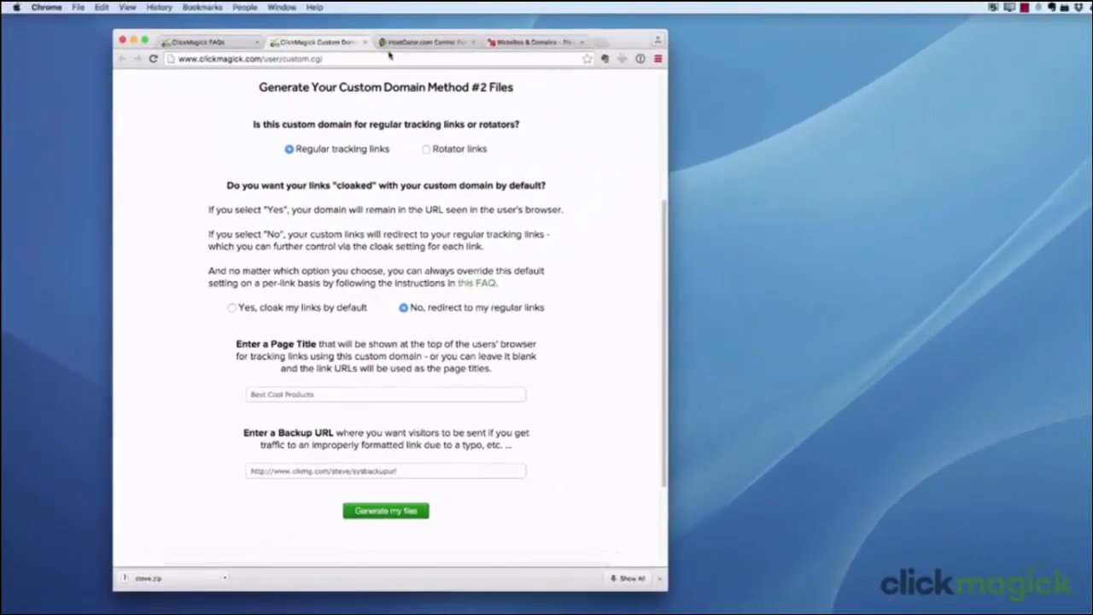
Switch to the HostGator control panel and open its File Manager at the web root (public_html/www)
left_click(400, 42)
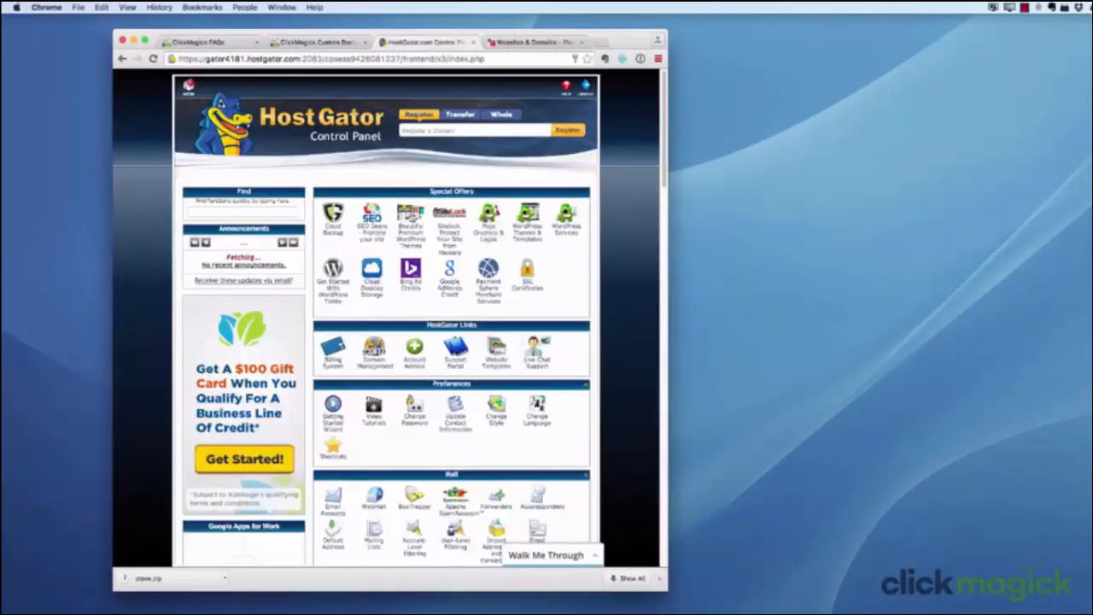
scroll(419, 457, "down", 5)
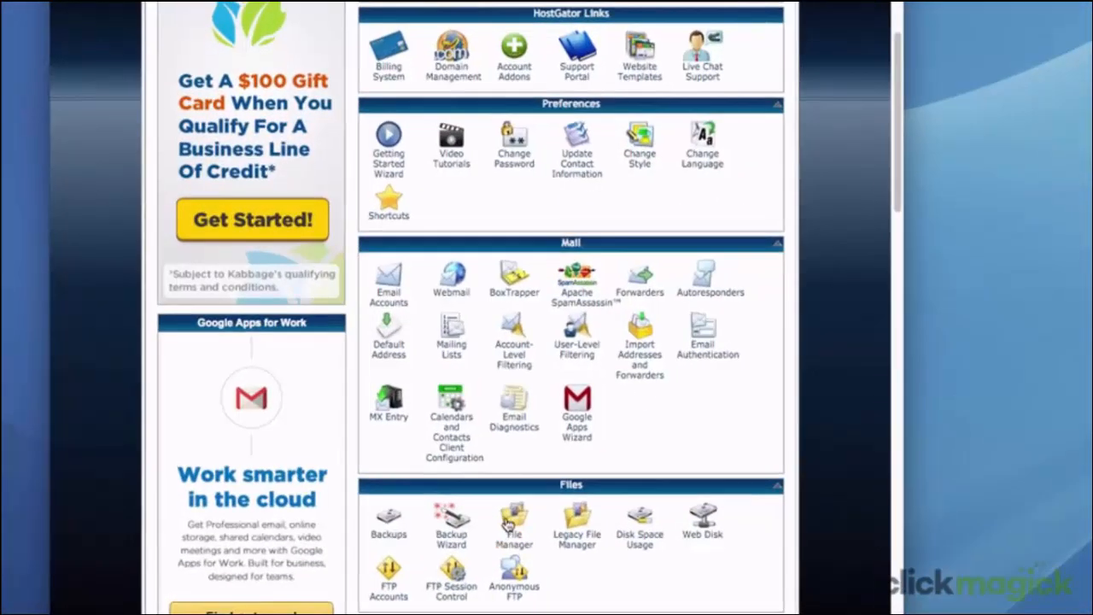
left_click(512, 523)
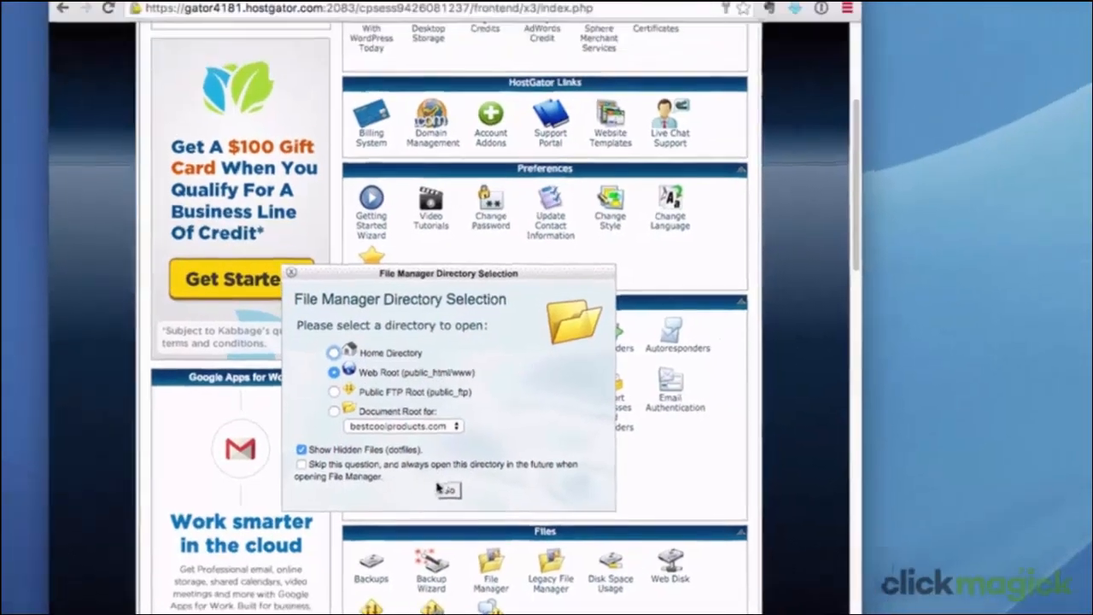
left_click(470, 440)
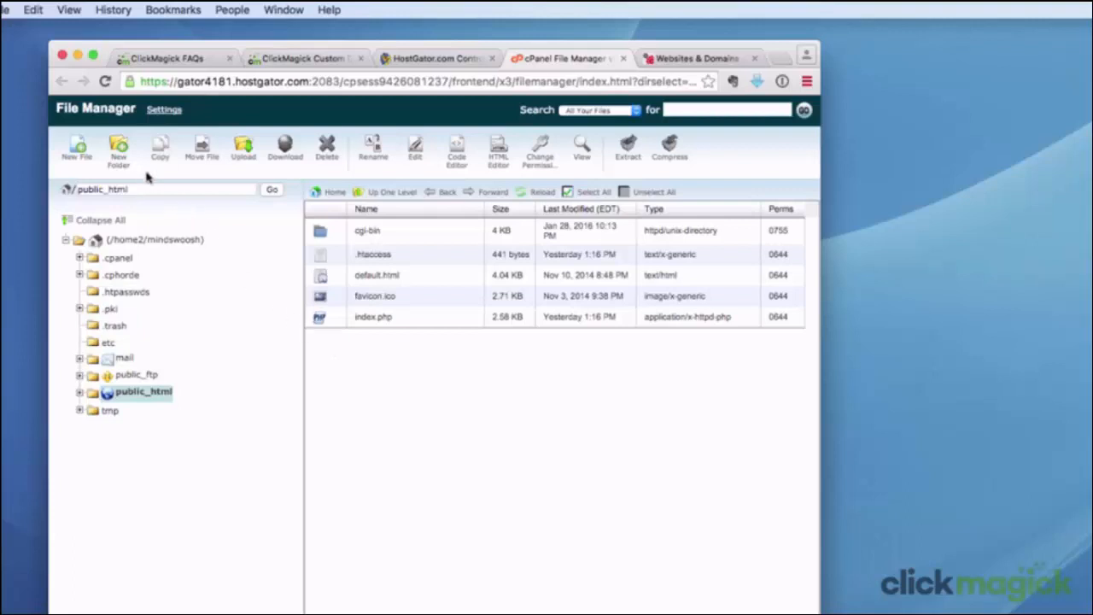
Create a new folder named fb in /public_html and open it
left_click(118, 149)
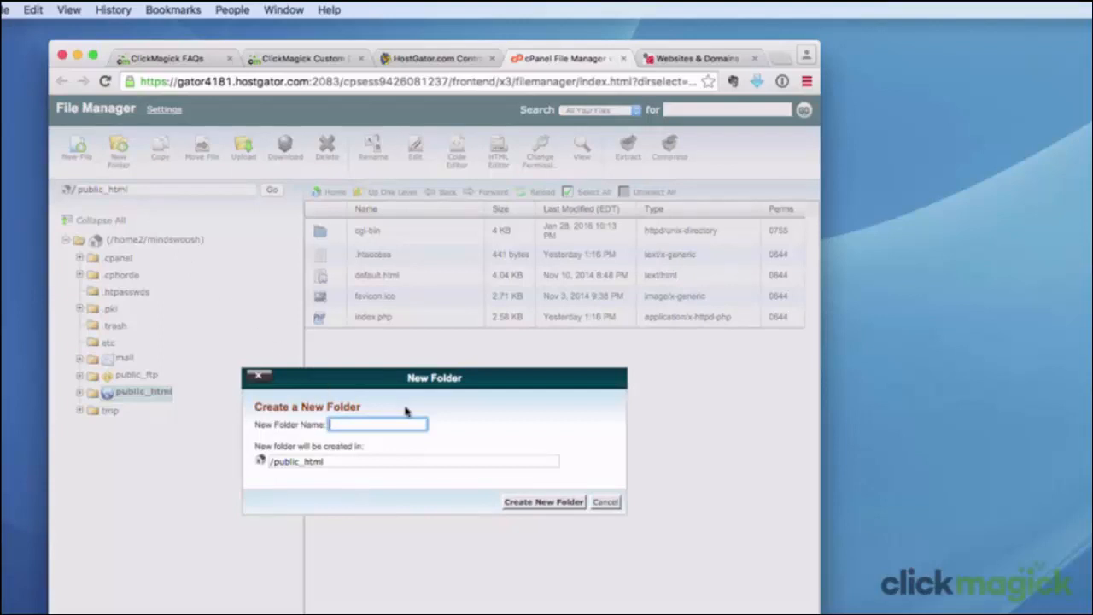
type("fb")
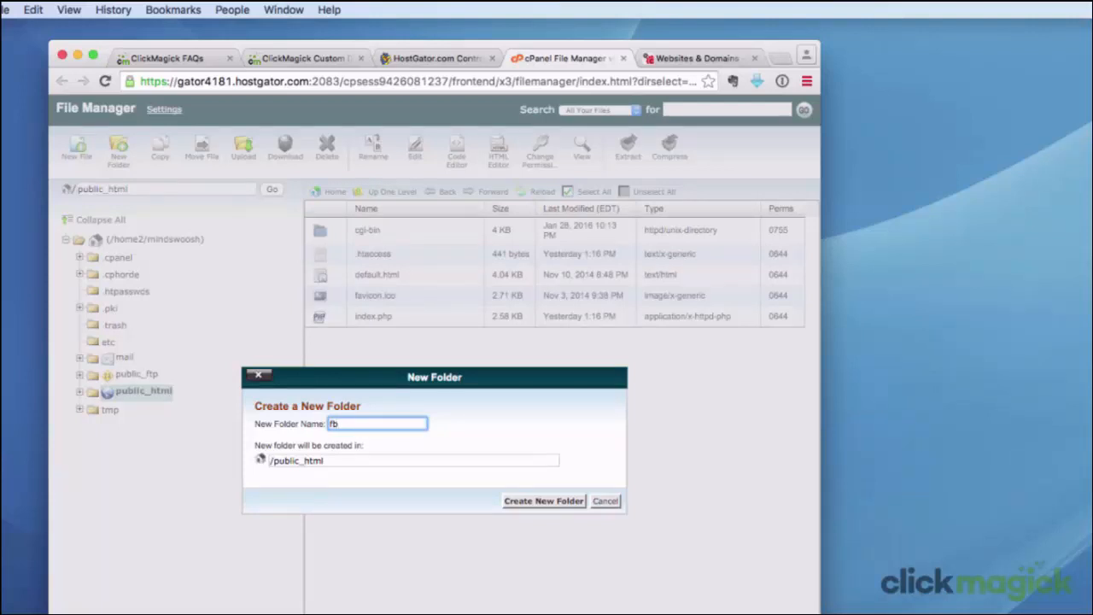
left_click(541, 502)
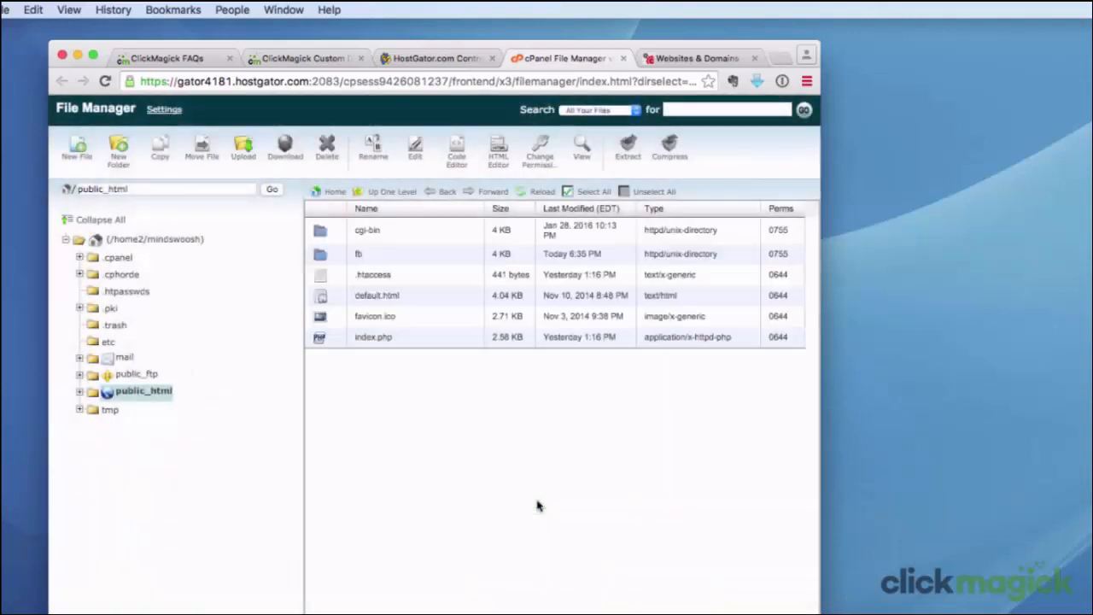
double_click(320, 262)
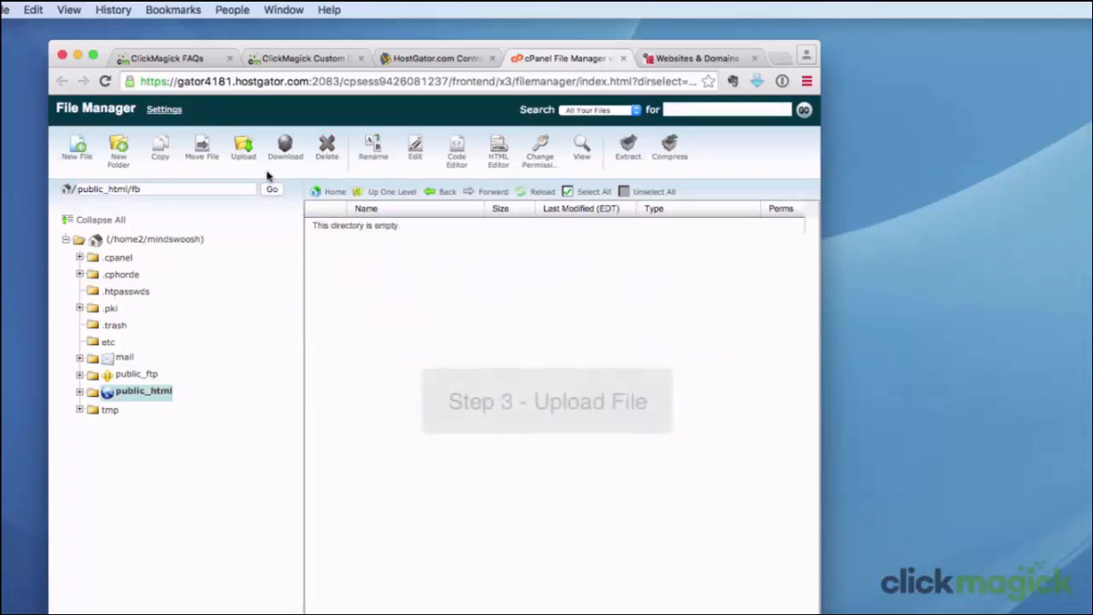
Upload steve.zip from the Google Drive folder into /public_html/fb and return to that directory
left_click(243, 148)
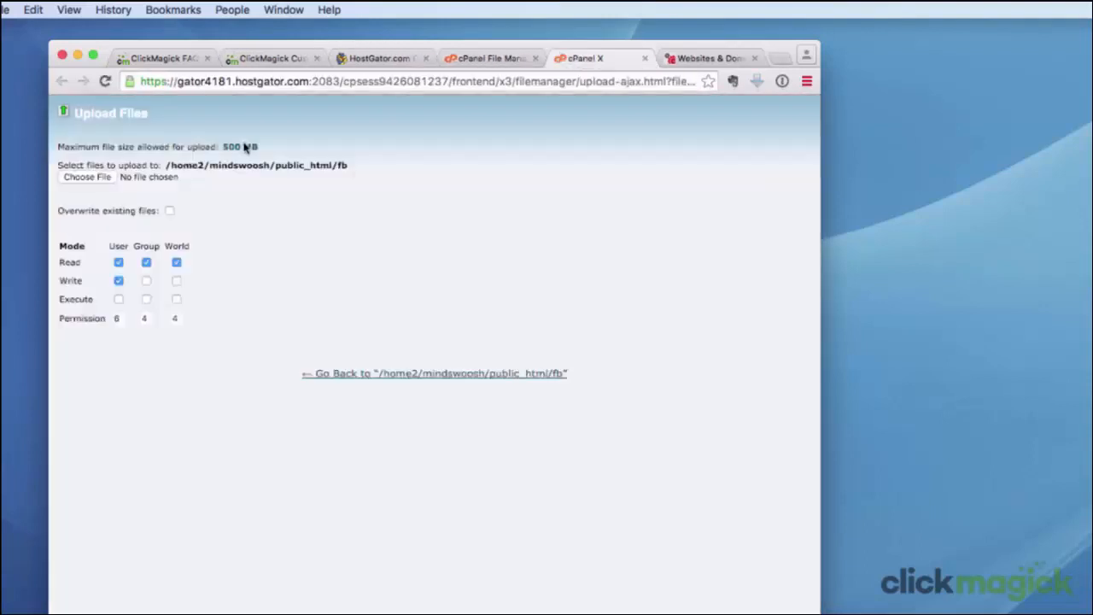
left_click(71, 181)
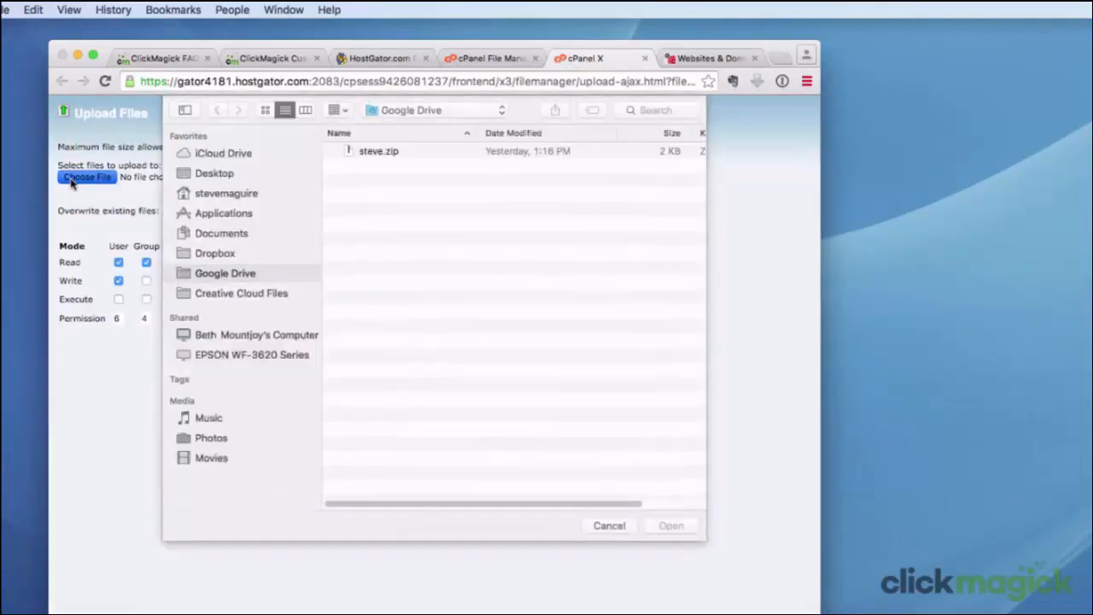
left_click(356, 154)
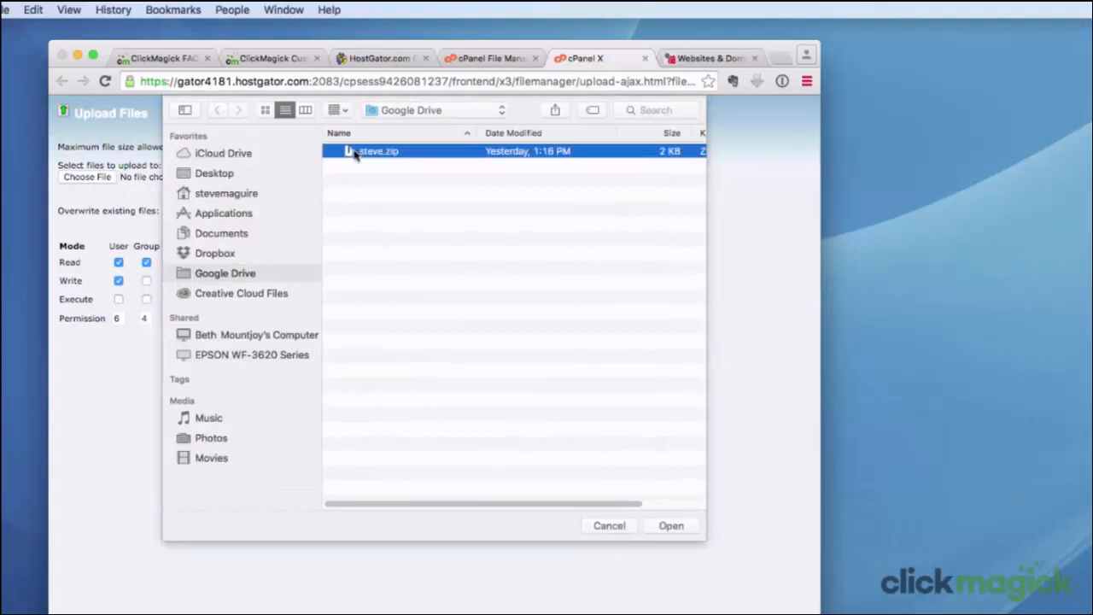
left_click(671, 525)
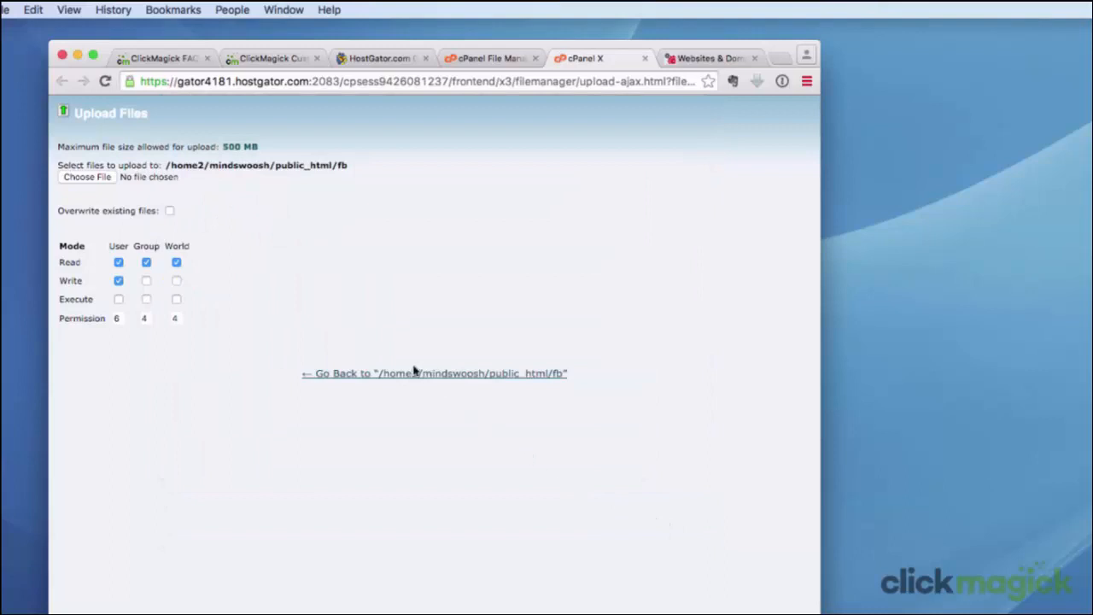
left_click(364, 376)
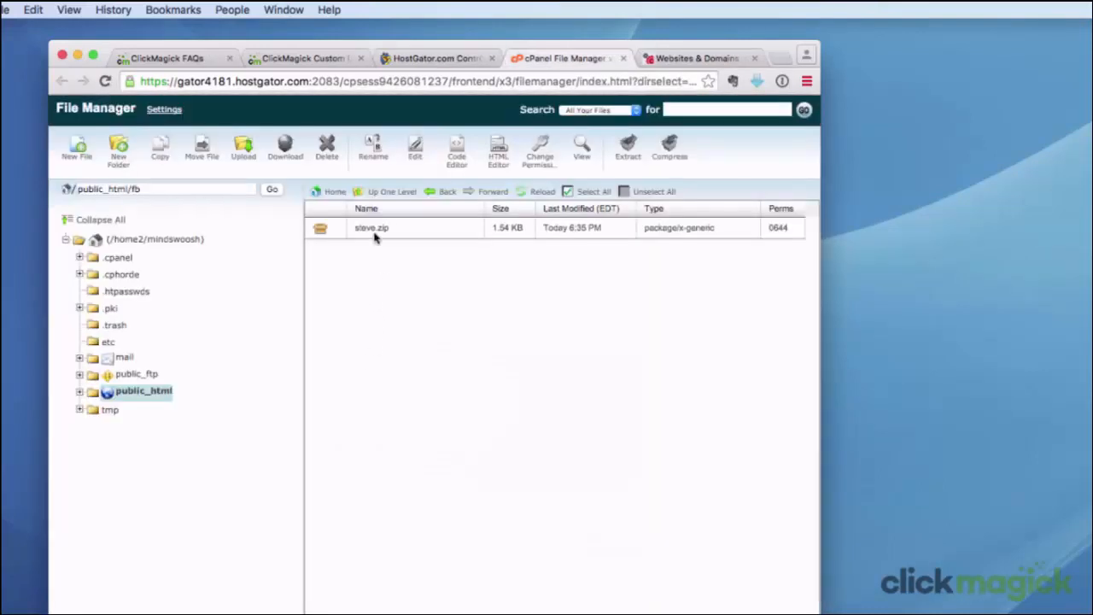
Extract steve.zip into /public_html/fb and dismiss the extraction results
left_click(320, 229)
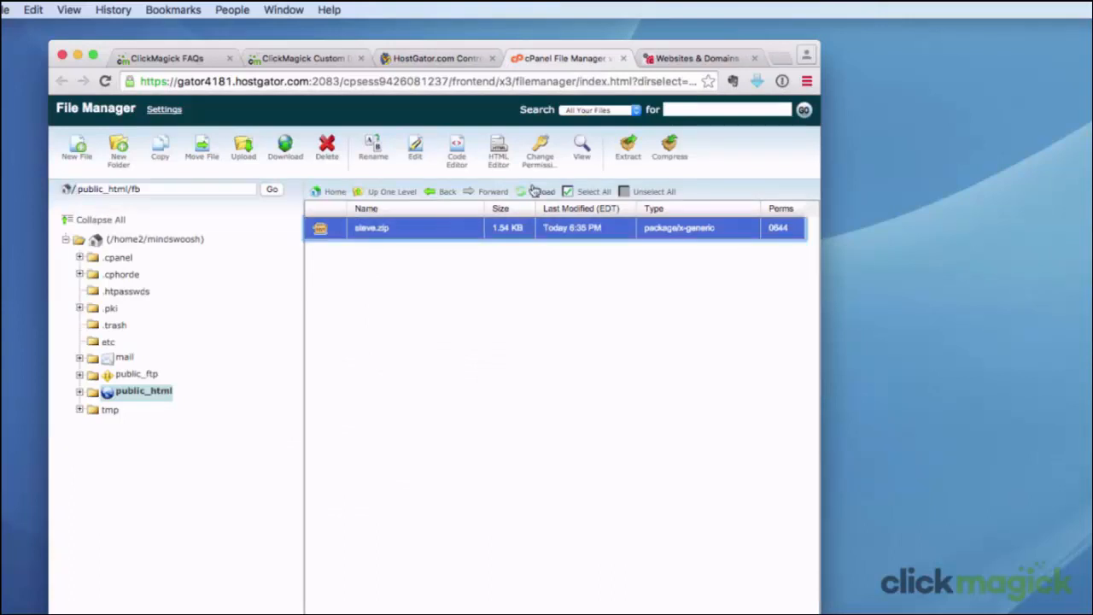
left_click(628, 145)
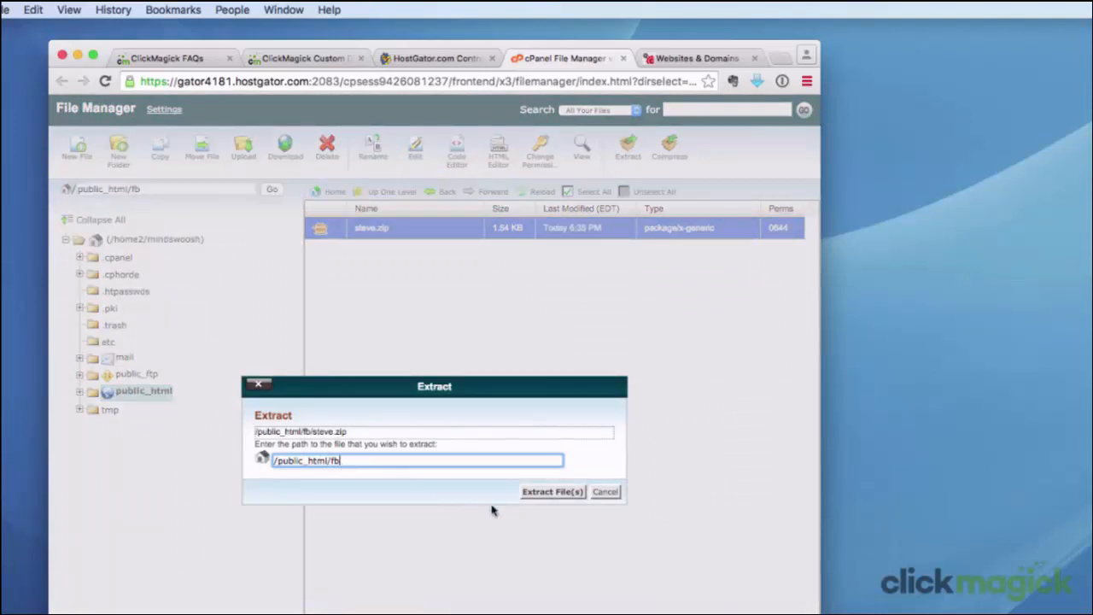
left_click(555, 493)
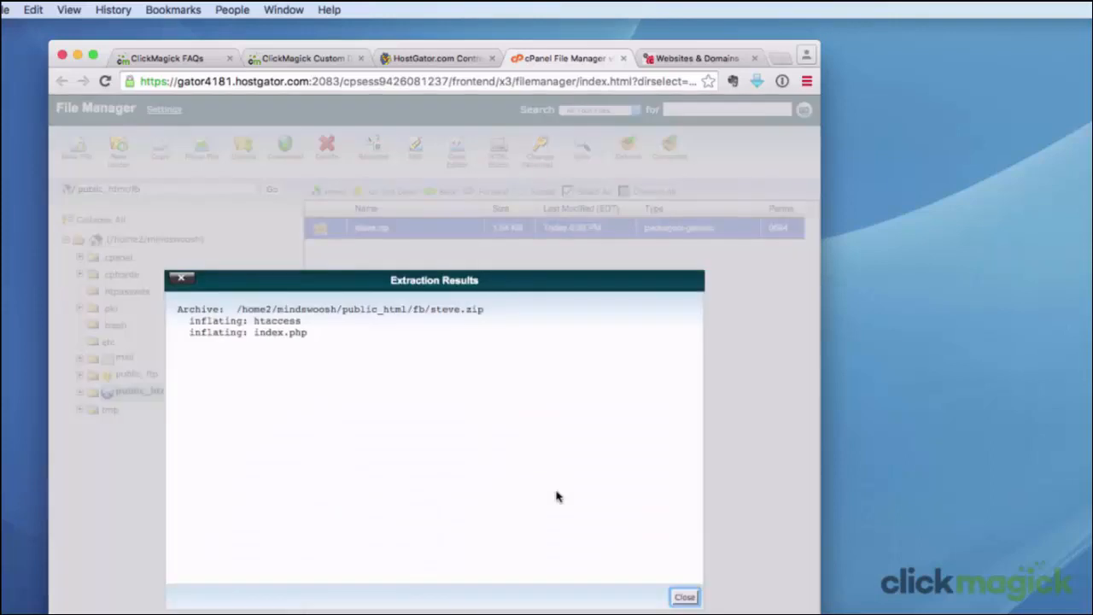
left_click(683, 595)
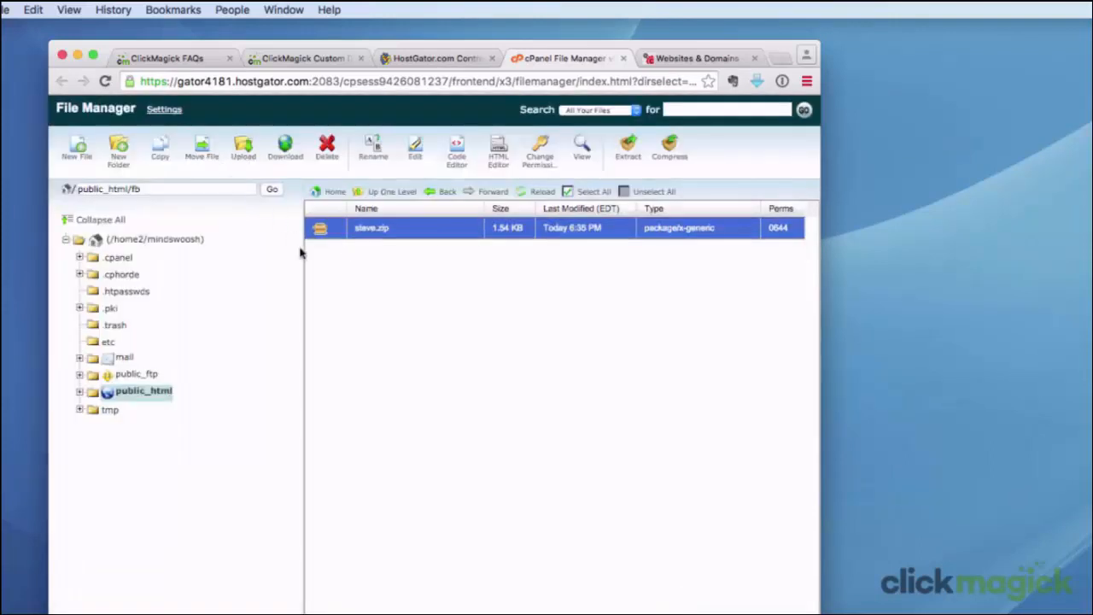
Reload the File Manager page and reopen the fb folder
right_click(342, 282)
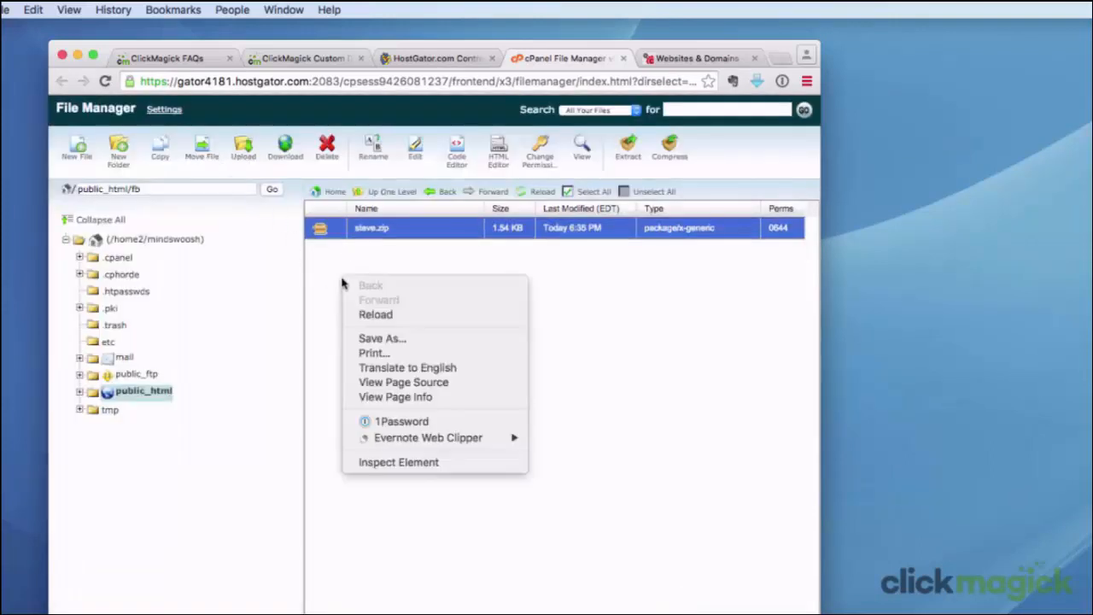
left_click(372, 316)
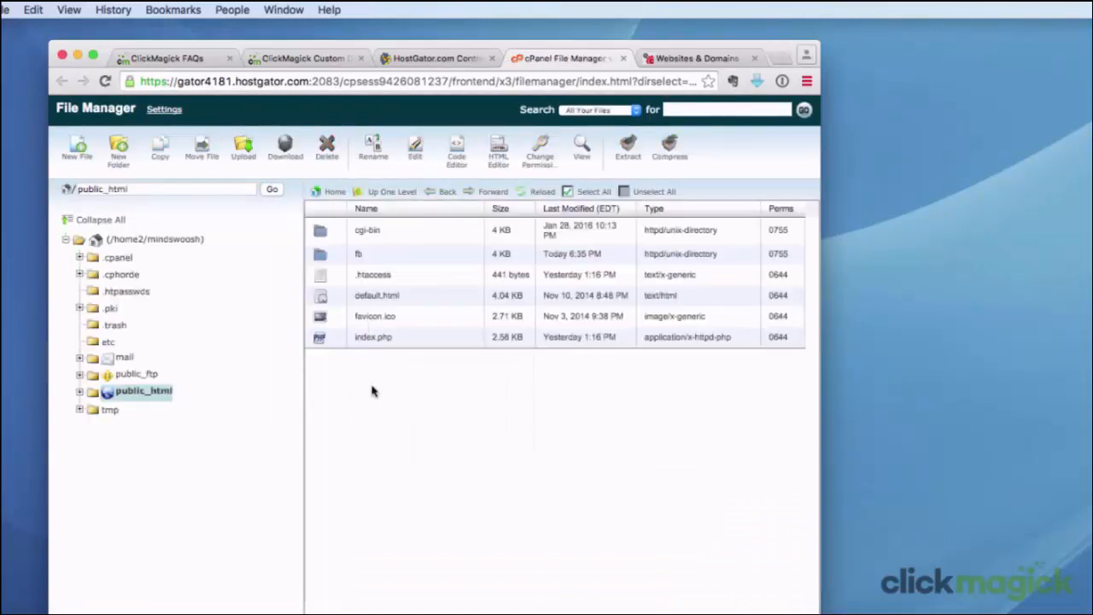
double_click(325, 255)
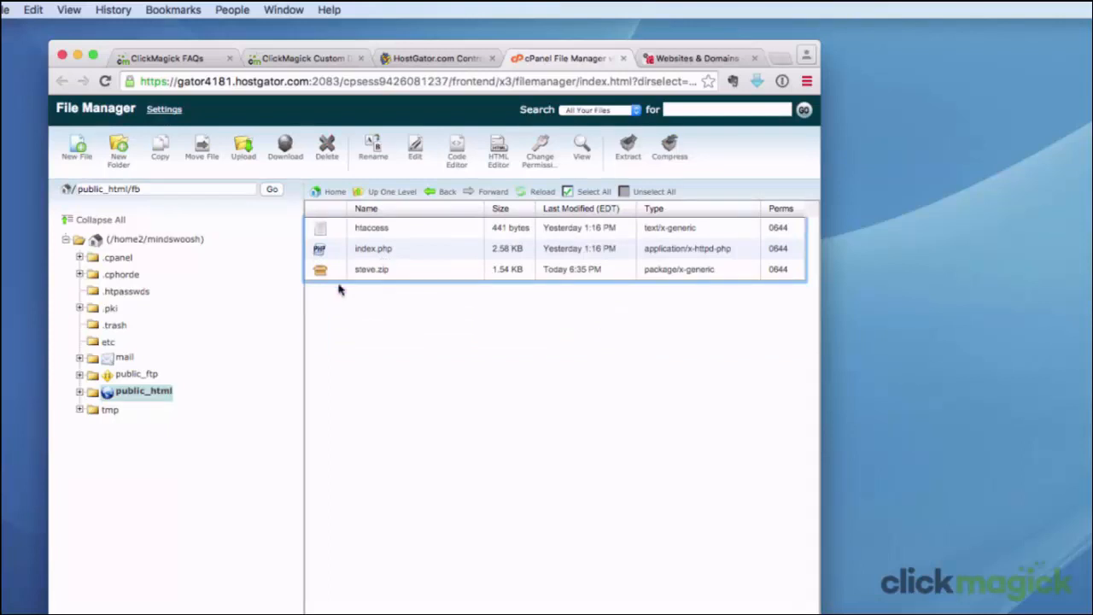
Rename the htaccess file in /public_html/fb as .htaccess
left_click(322, 230)
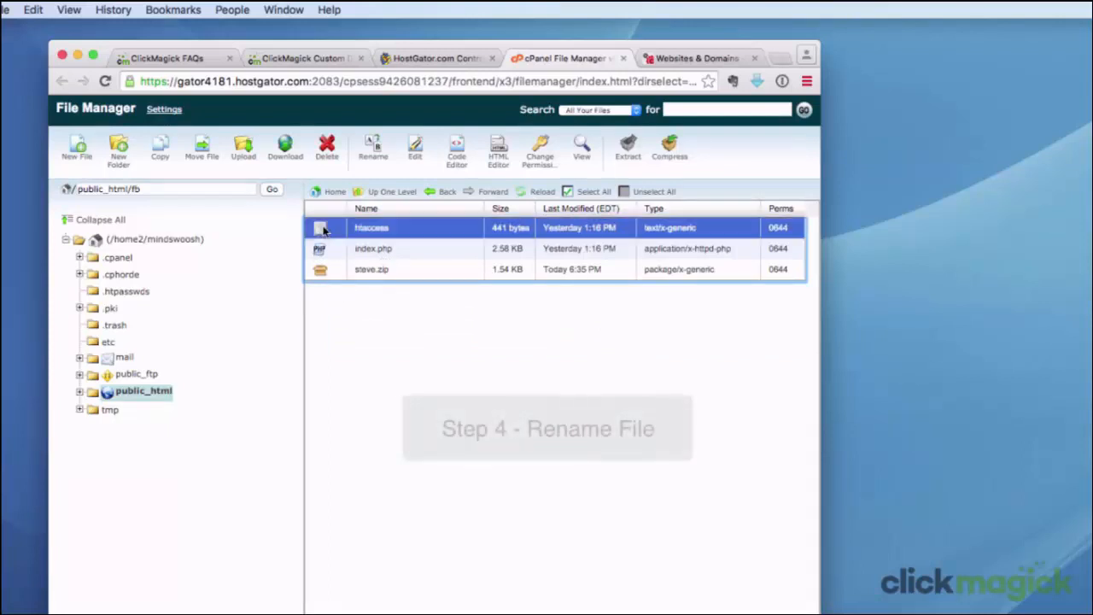
left_click(373, 142)
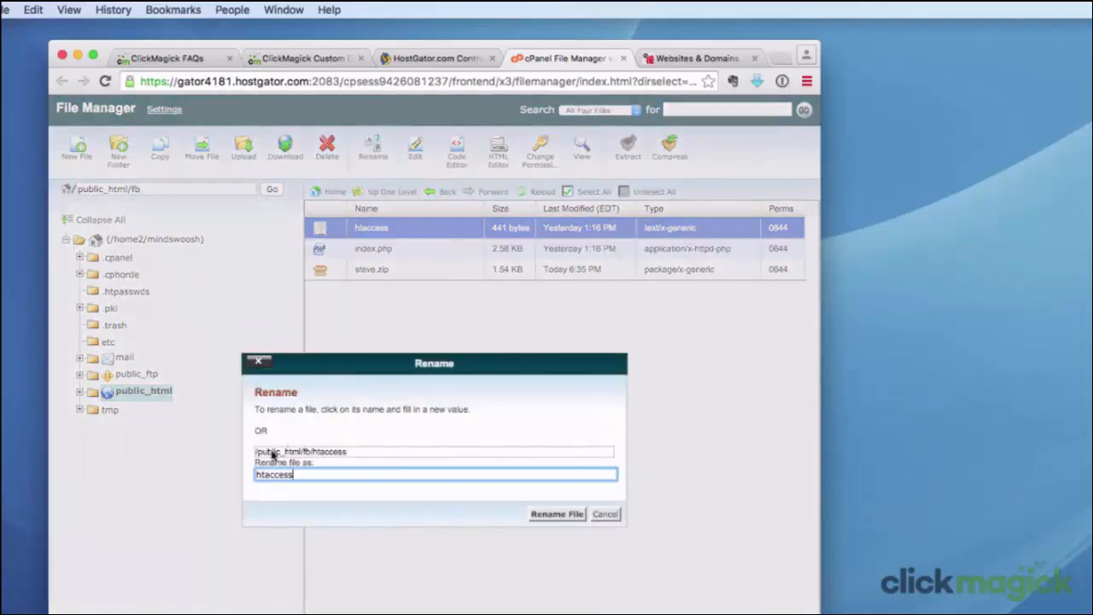
left_click(256, 476)
type(".")
left_click(533, 516)
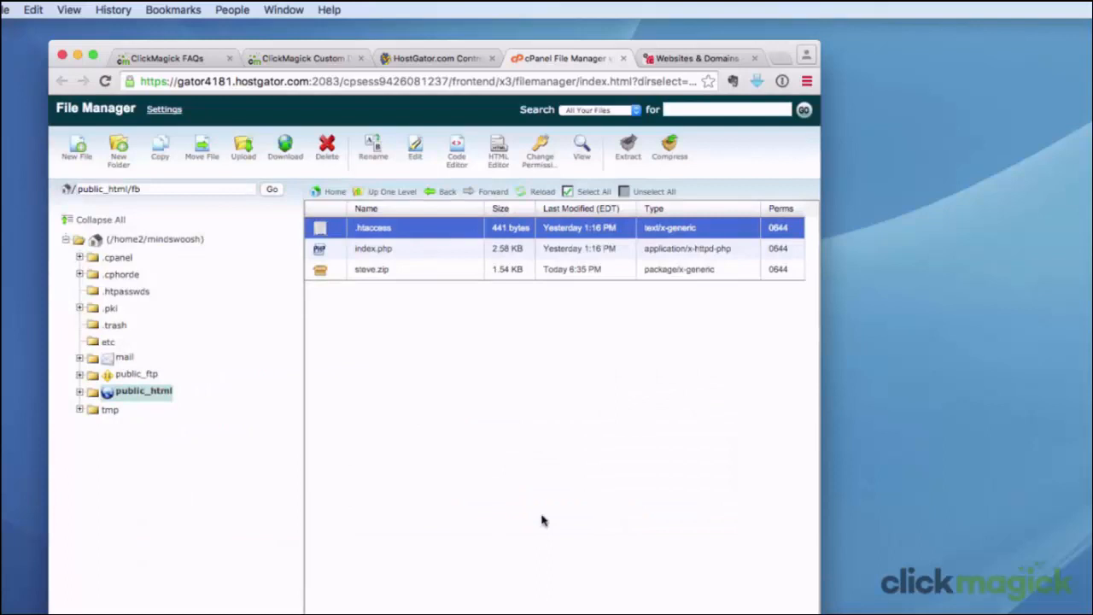
Delete steve.zip from /public_html/fb
left_click(323, 270)
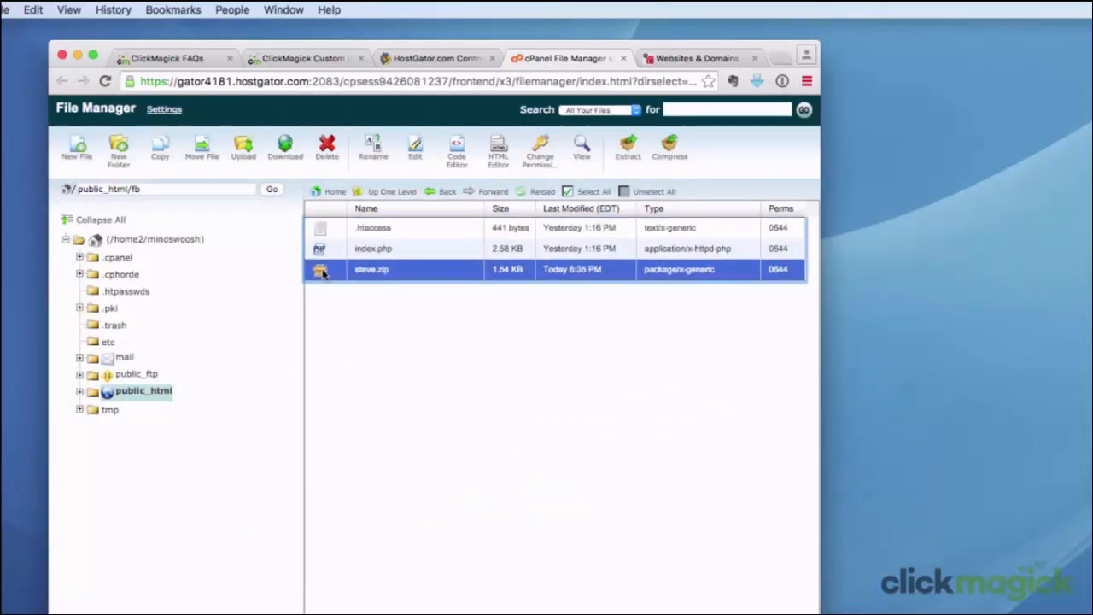
left_click(327, 149)
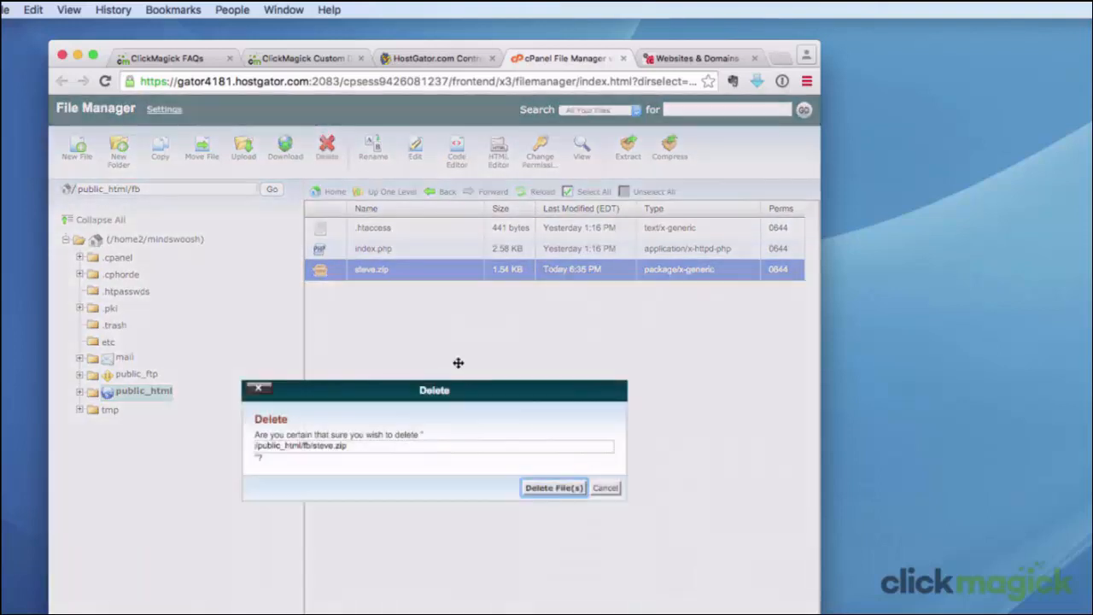
left_click(543, 487)
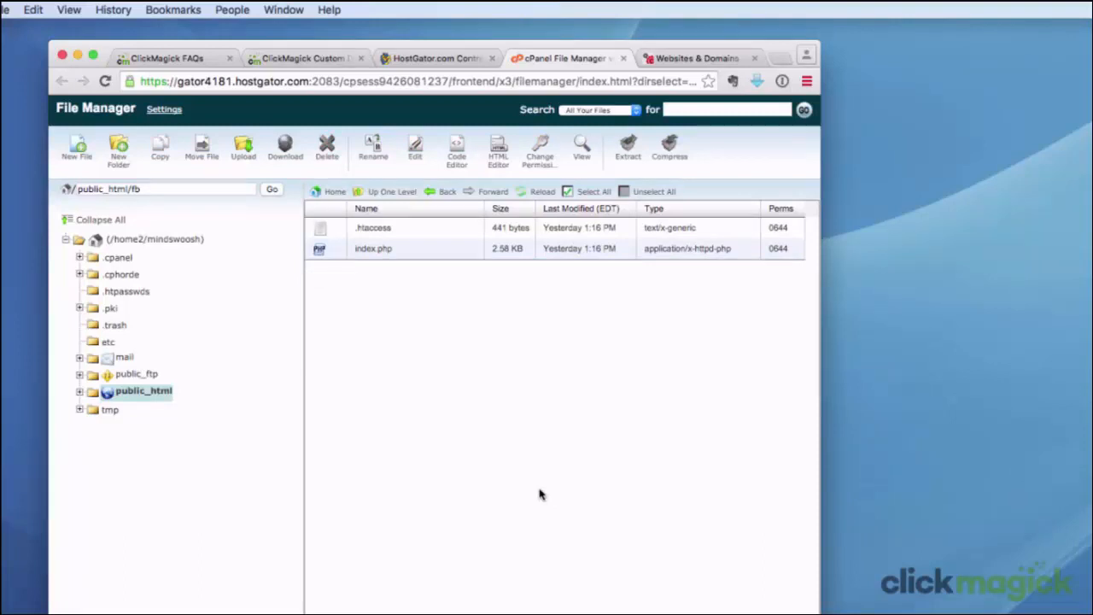
Switch to Plesk, create a directory named fb in the httpdocs folder of bestcoolproducts.com, and open it
left_click(693, 60)
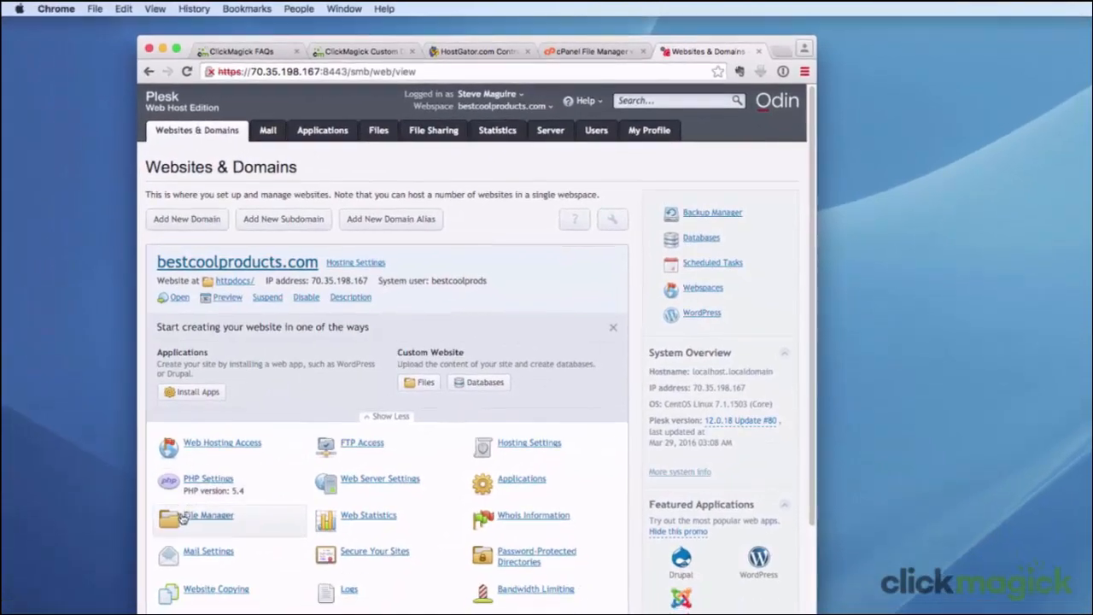
left_click(182, 516)
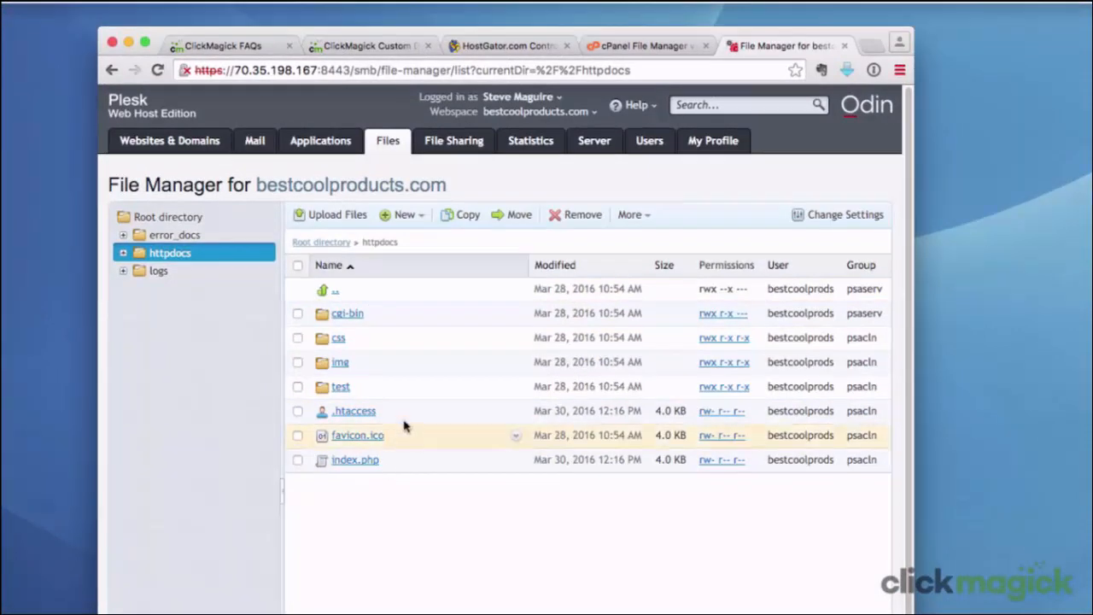
left_click(408, 217)
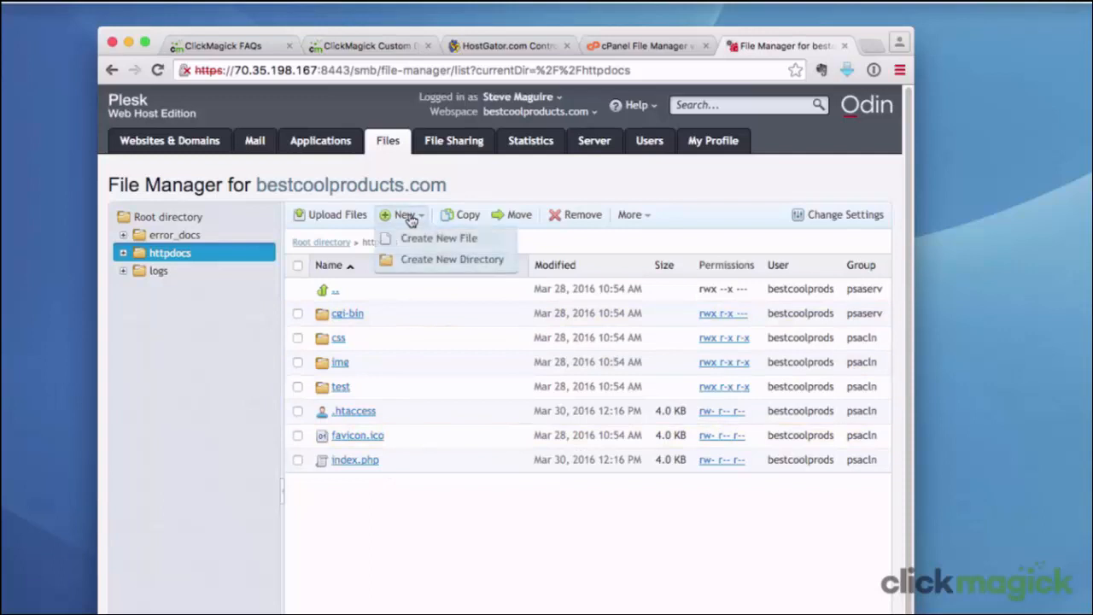
left_click(435, 261)
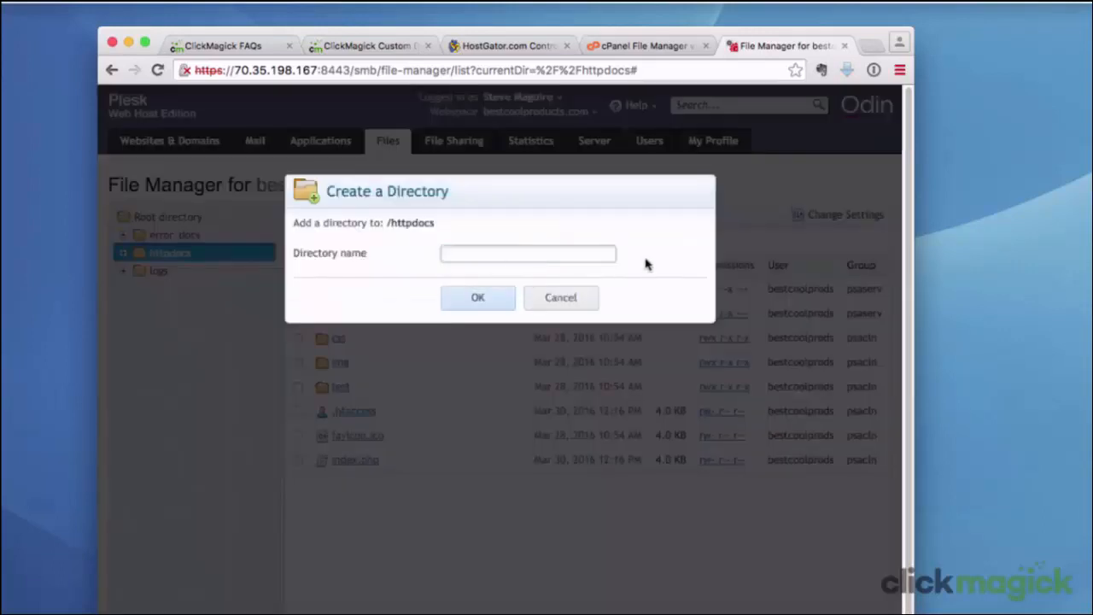
type("fb")
left_click(474, 298)
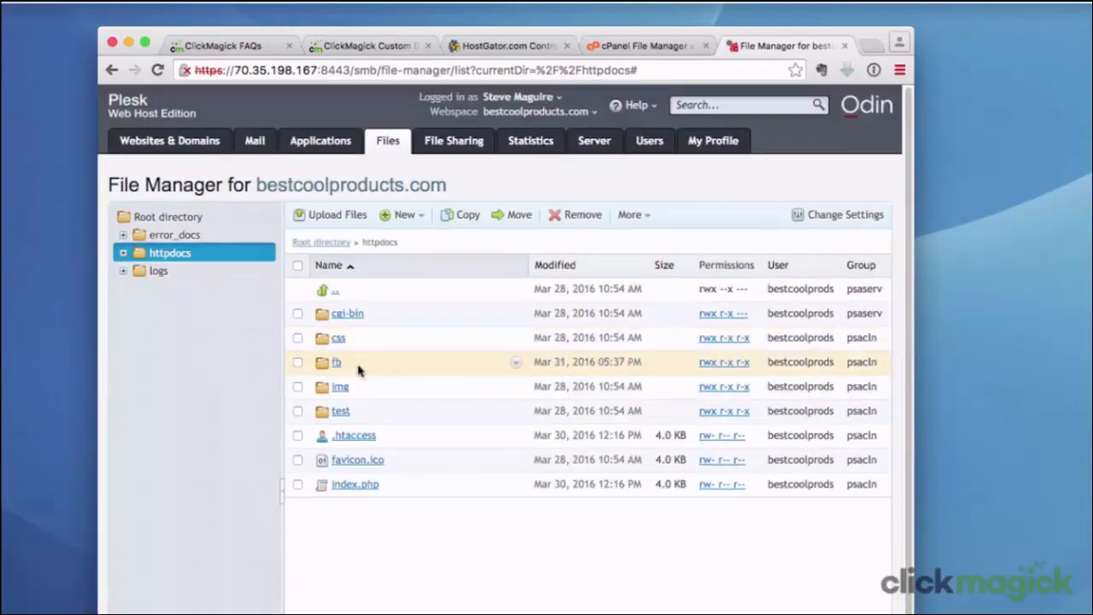
left_click(337, 363)
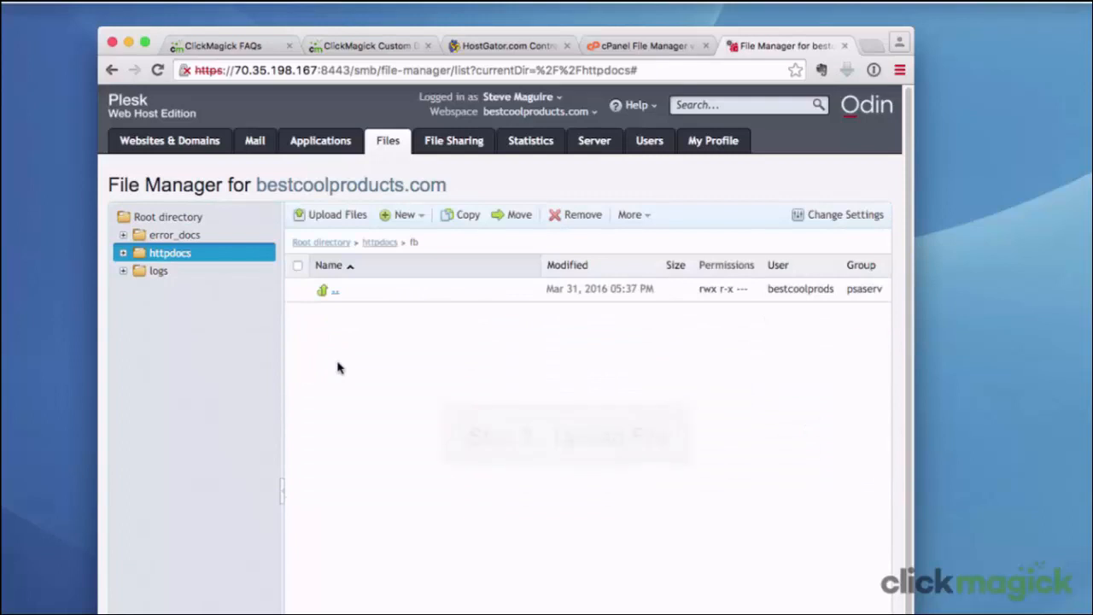
Upload steve.zip from the Google Drive folder into /httpdocs/fb
left_click(325, 219)
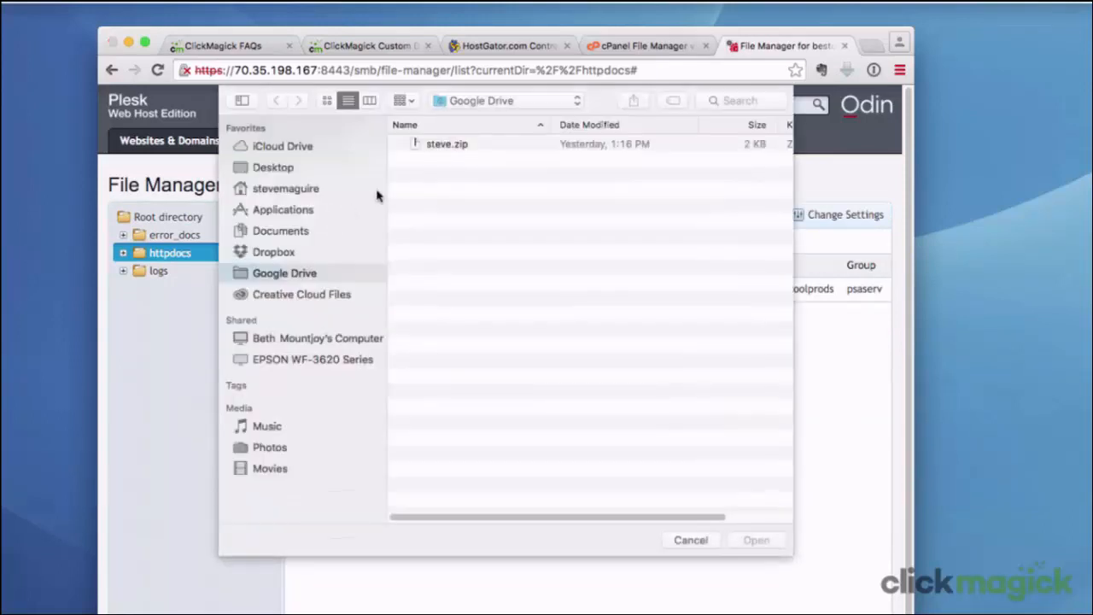
left_click(435, 145)
left_click(756, 540)
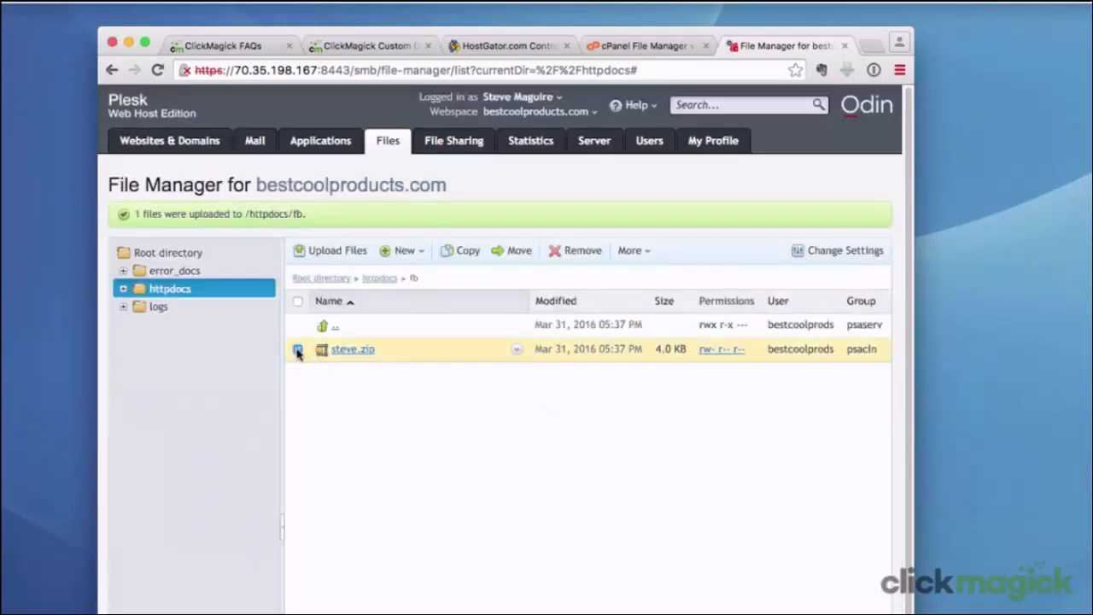
Extract the files of steve.zip into /httpdocs/fb
left_click(298, 351)
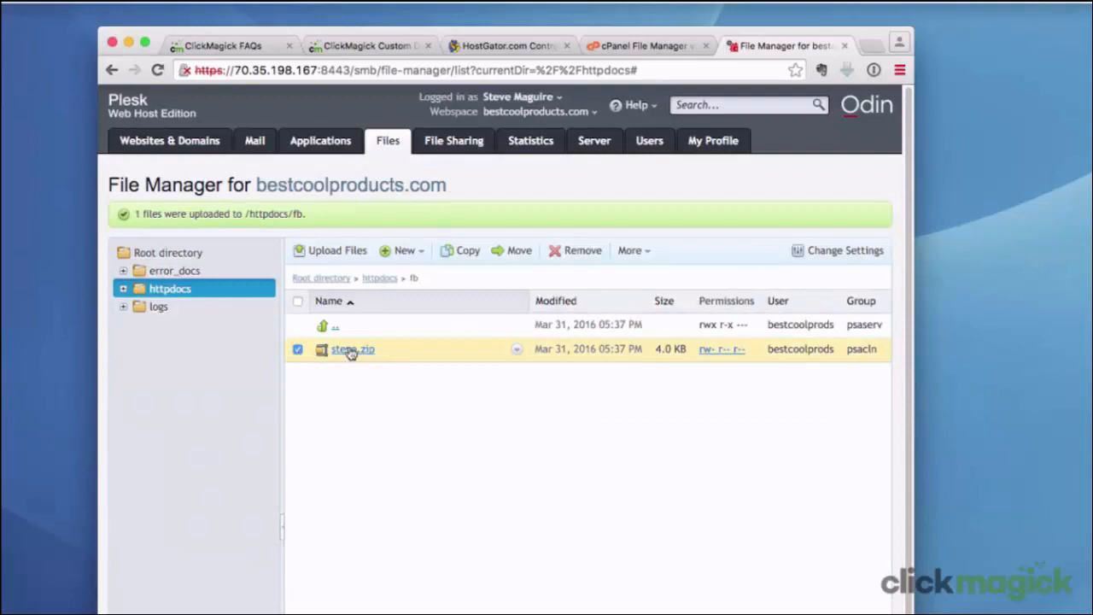
left_click(633, 251)
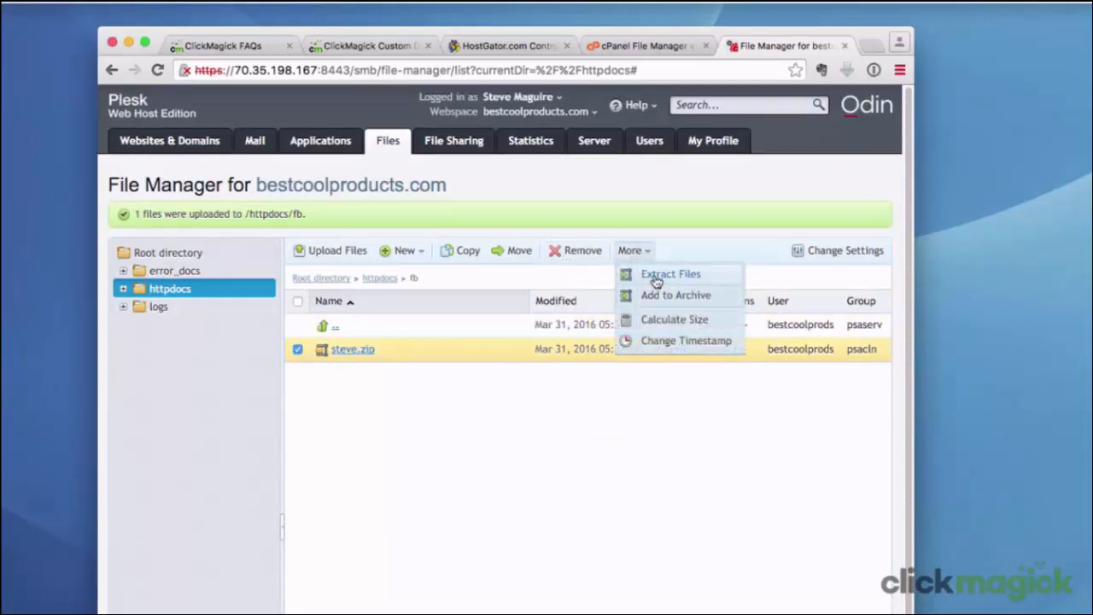
left_click(656, 281)
left_click(485, 346)
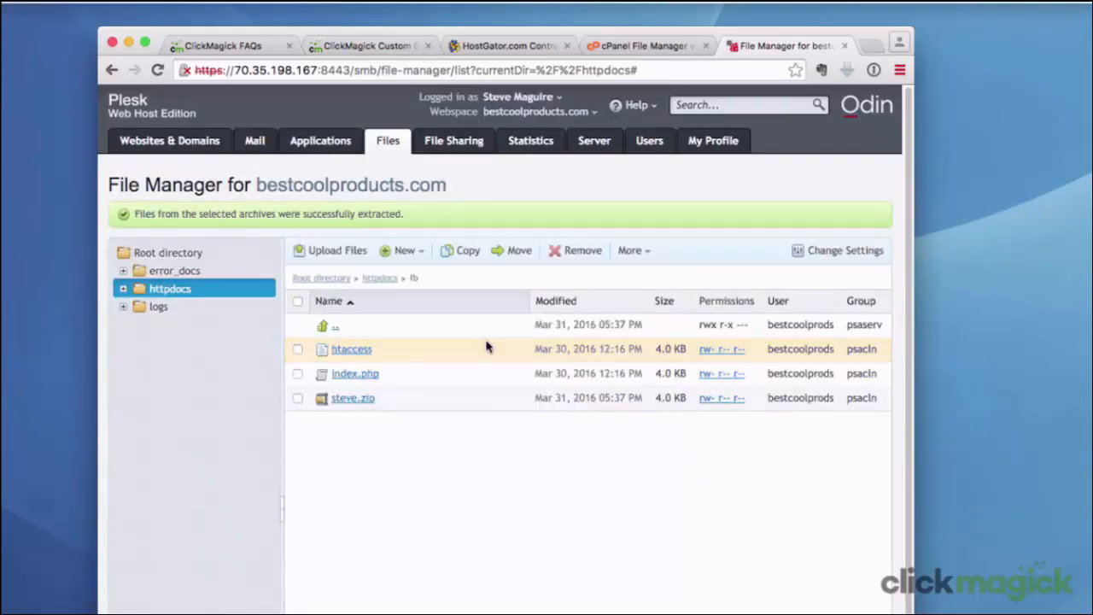
Rename the extracted htaccess file in /httpdocs/fb as .htaccess
left_click(297, 349)
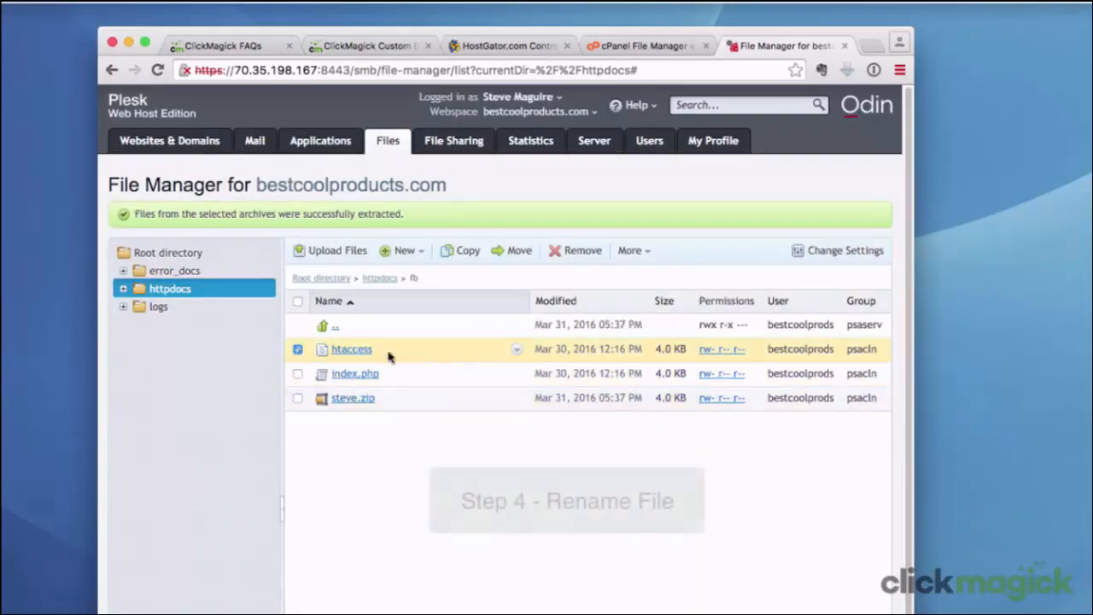
left_click(517, 351)
left_click(561, 452)
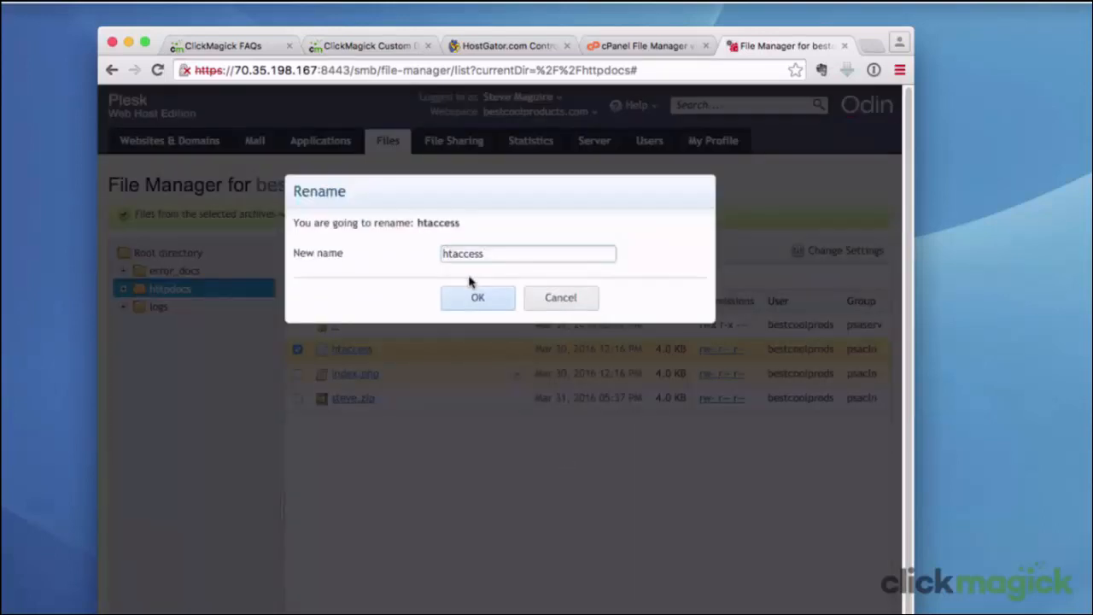
type(".")
left_click(483, 298)
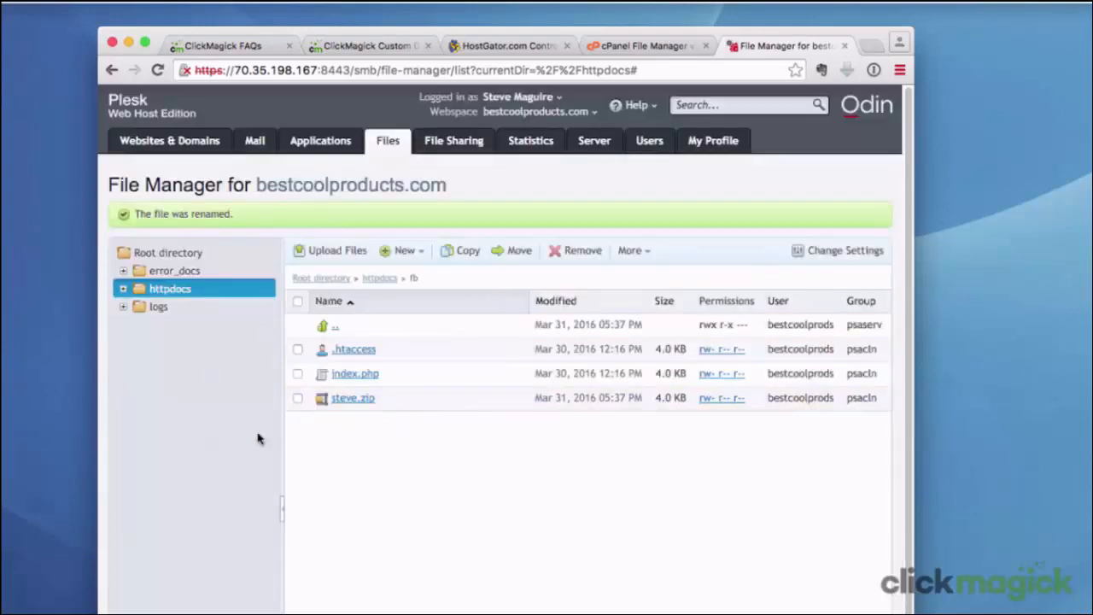
Permanently remove steve.zip from /httpdocs/fb
left_click(296, 399)
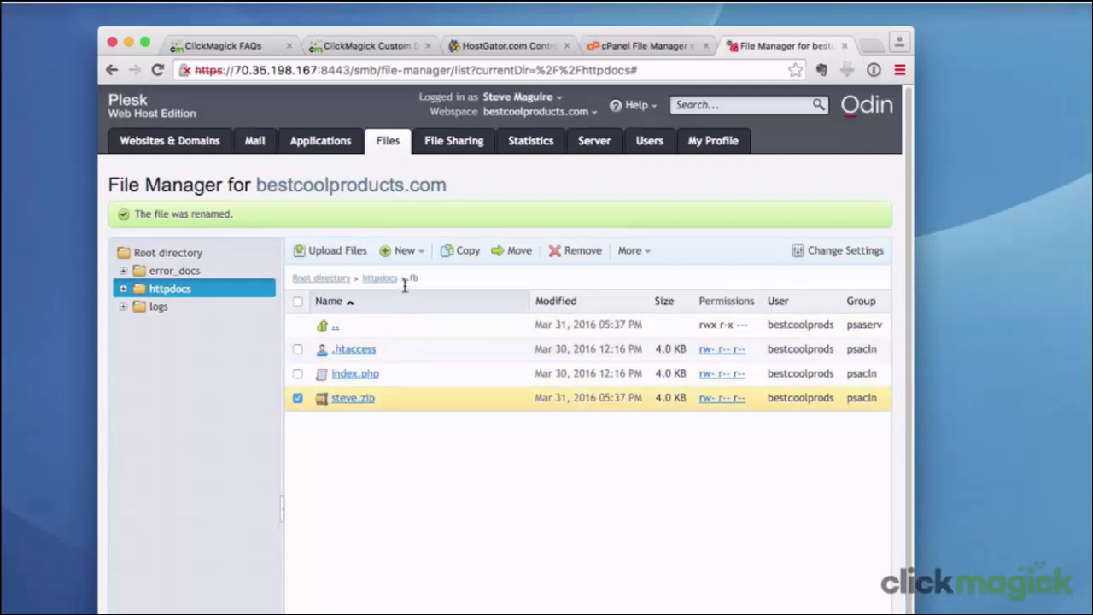
left_click(563, 255)
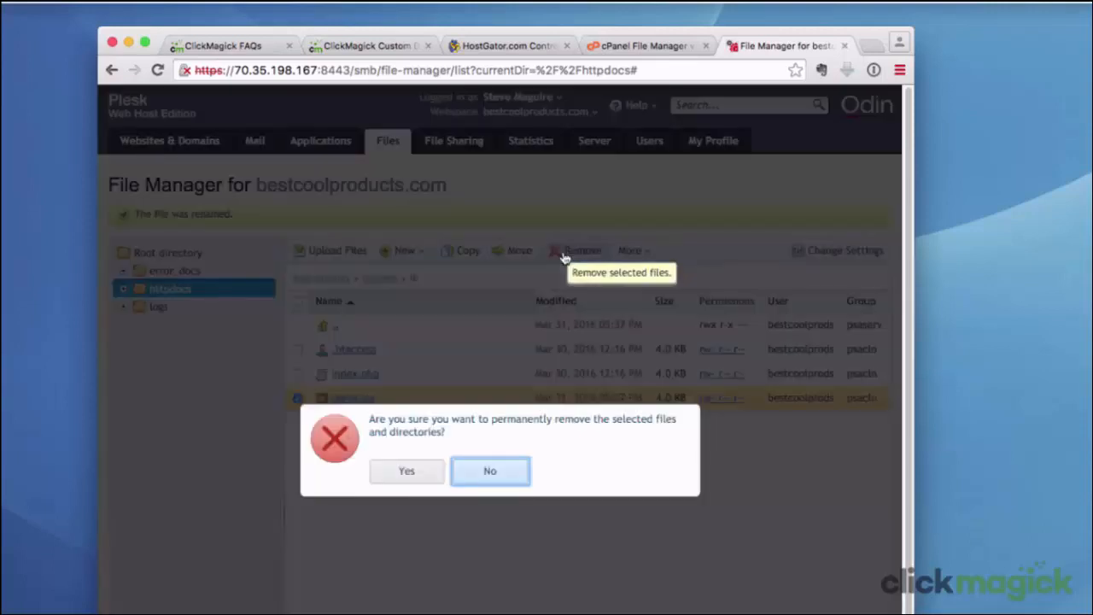
left_click(406, 471)
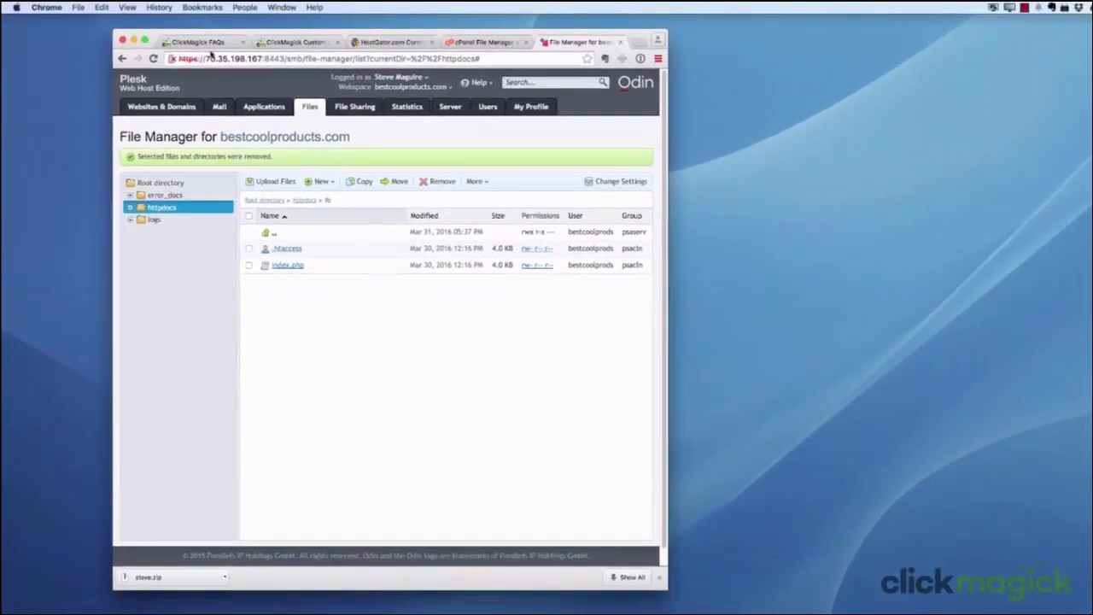
Return to ClickMagick's FAQ page and go from there to the Domain Manager
left_click(207, 44)
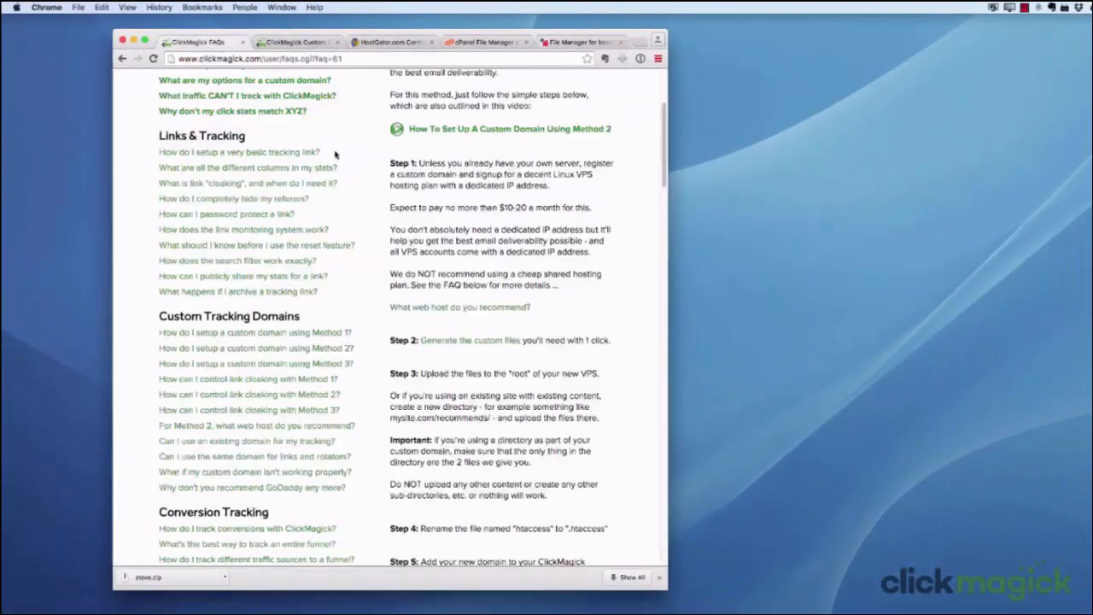
scroll(397, 191, "up", 5)
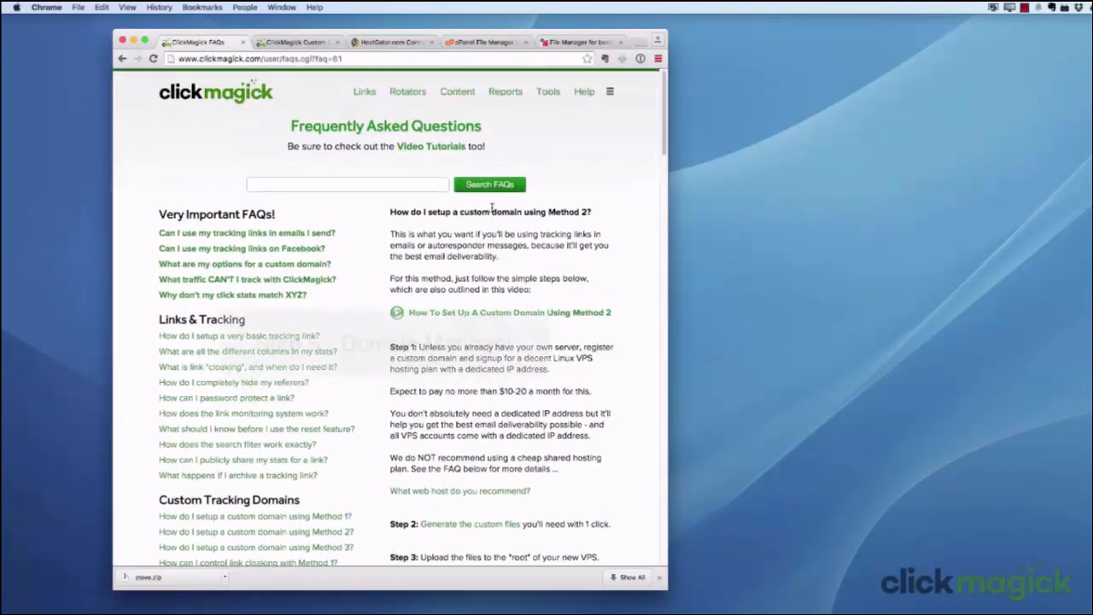
left_click(548, 92)
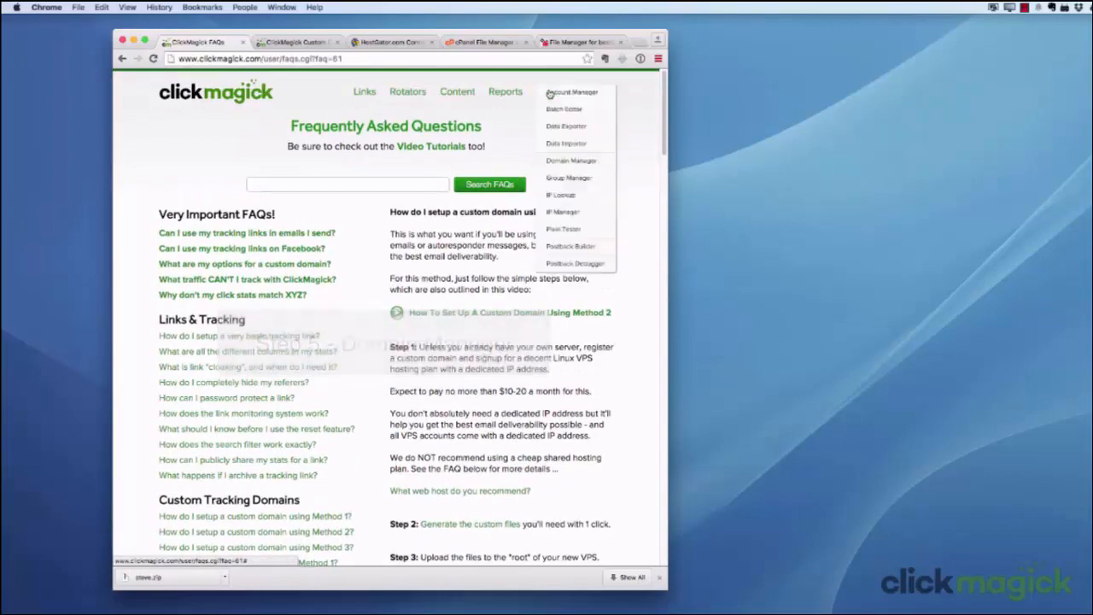
left_click(565, 162)
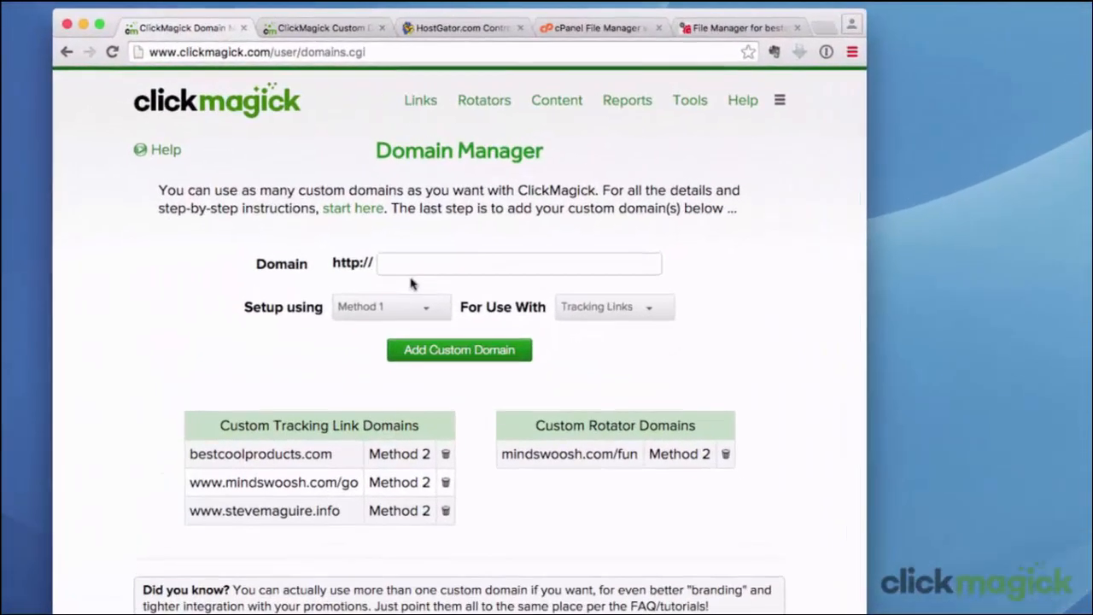
Add the custom domain bestcoolproducts.com/fb, set up using Method 2 for use with Tracking Links
left_click(408, 263)
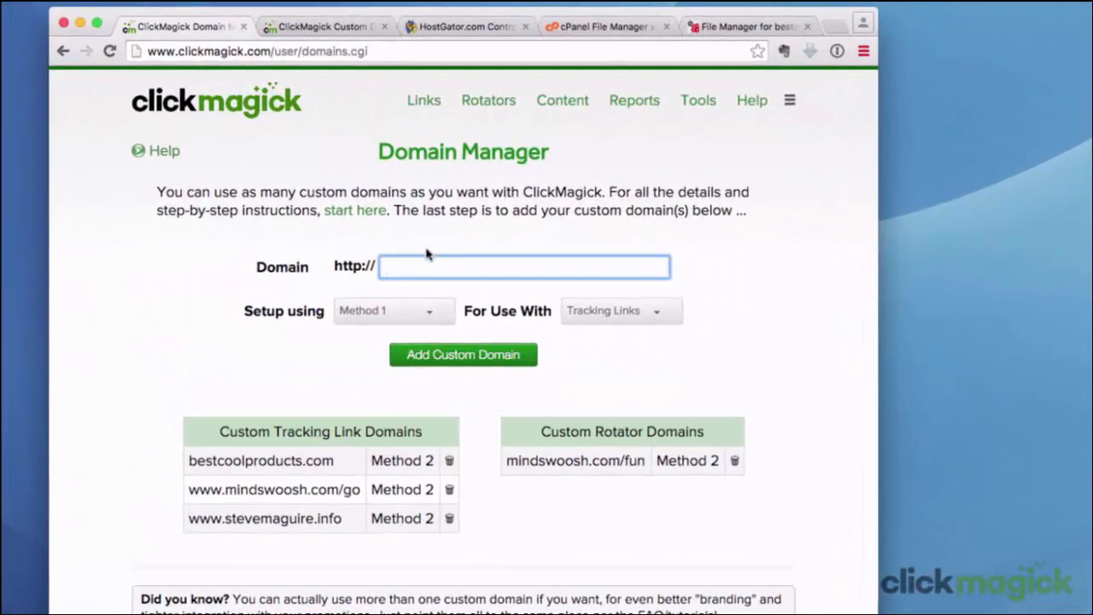
type("besc")
key("BackSpace")
type("tcoolproducts.com/fb")
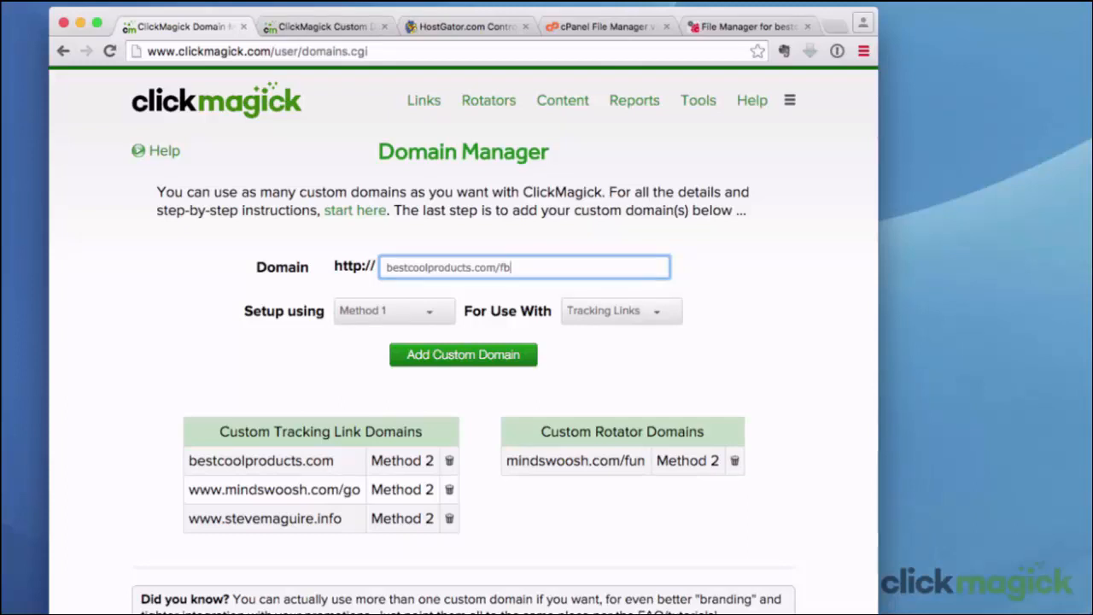
left_click(386, 311)
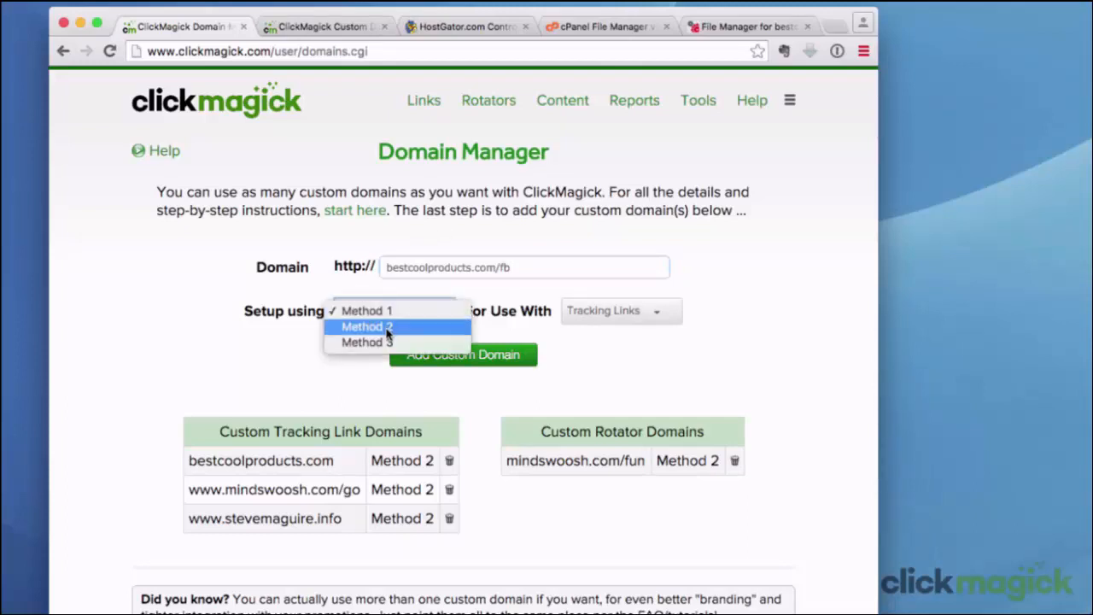
left_click(386, 328)
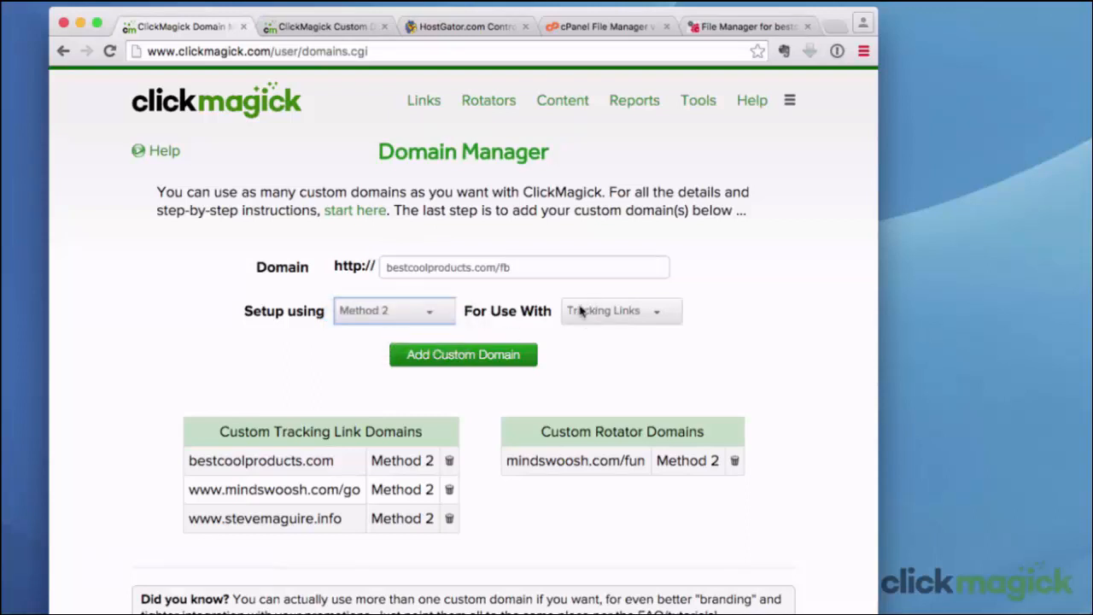
left_click(481, 359)
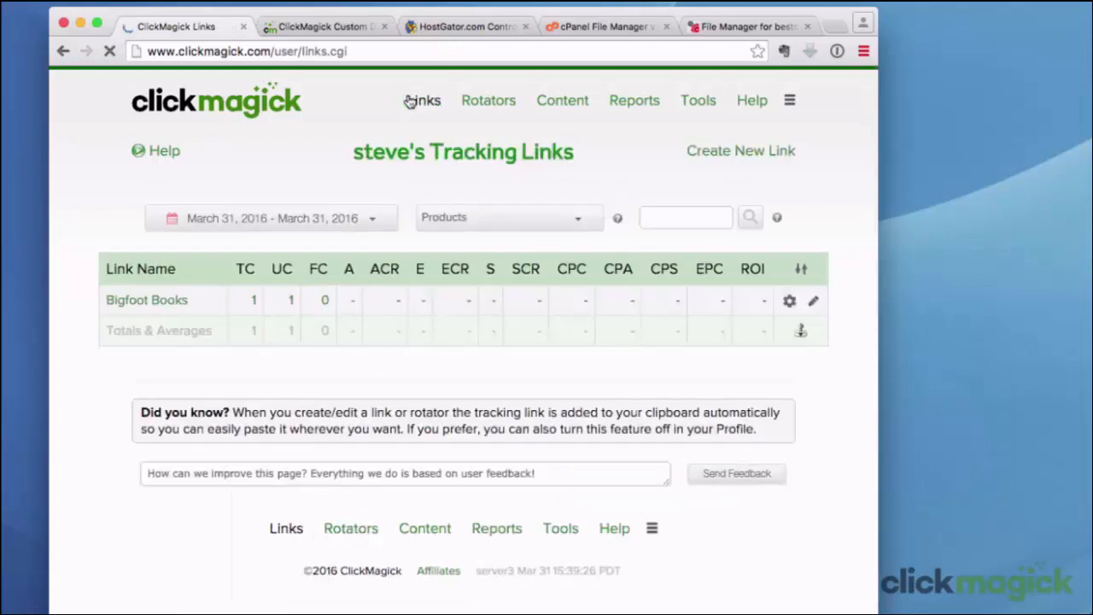
Change the Bigfoot Books tracking link's domain to bestcoolproducts.com/fb and save the link
left_click(147, 303)
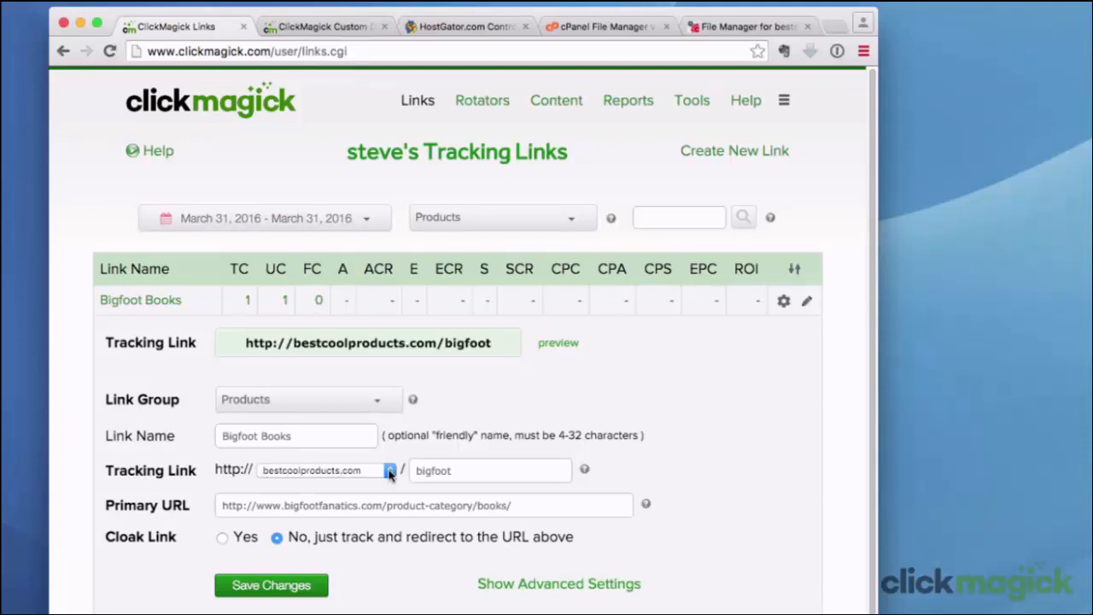
left_click(389, 472)
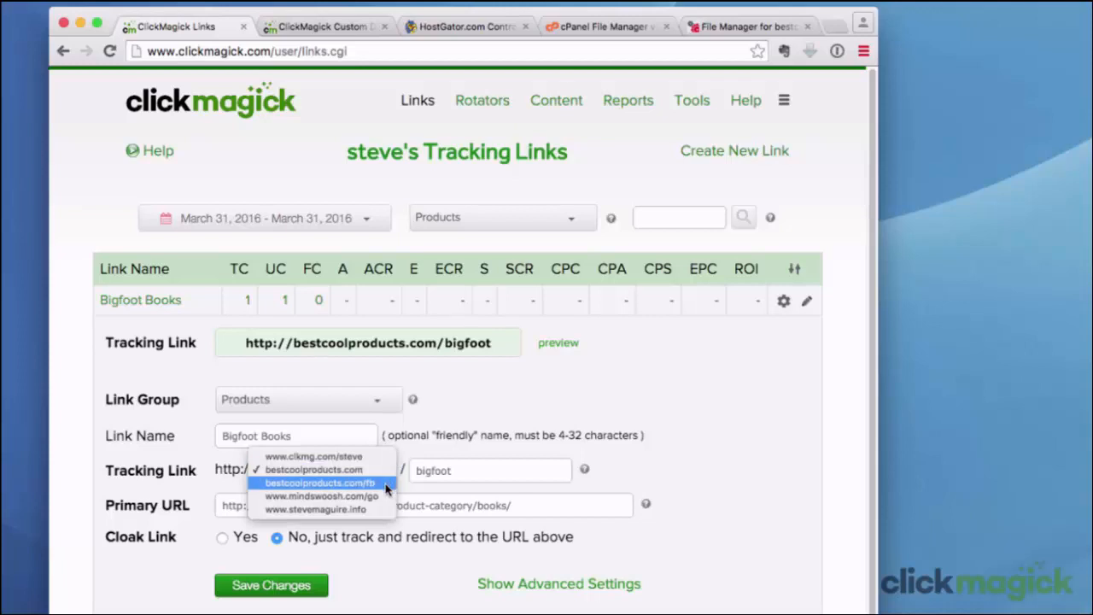
left_click(388, 484)
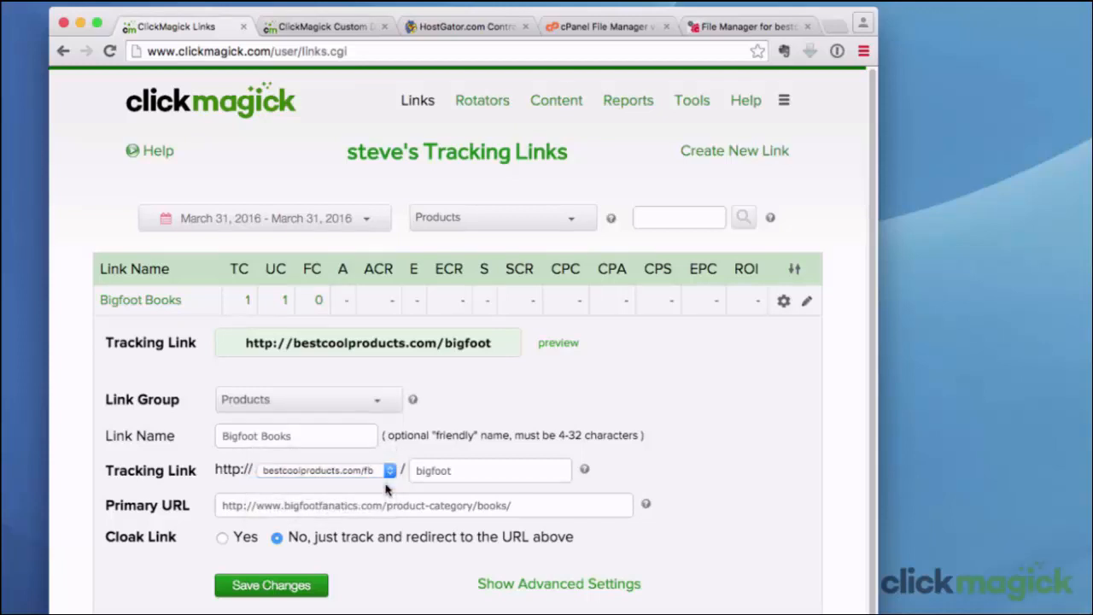
left_click(290, 586)
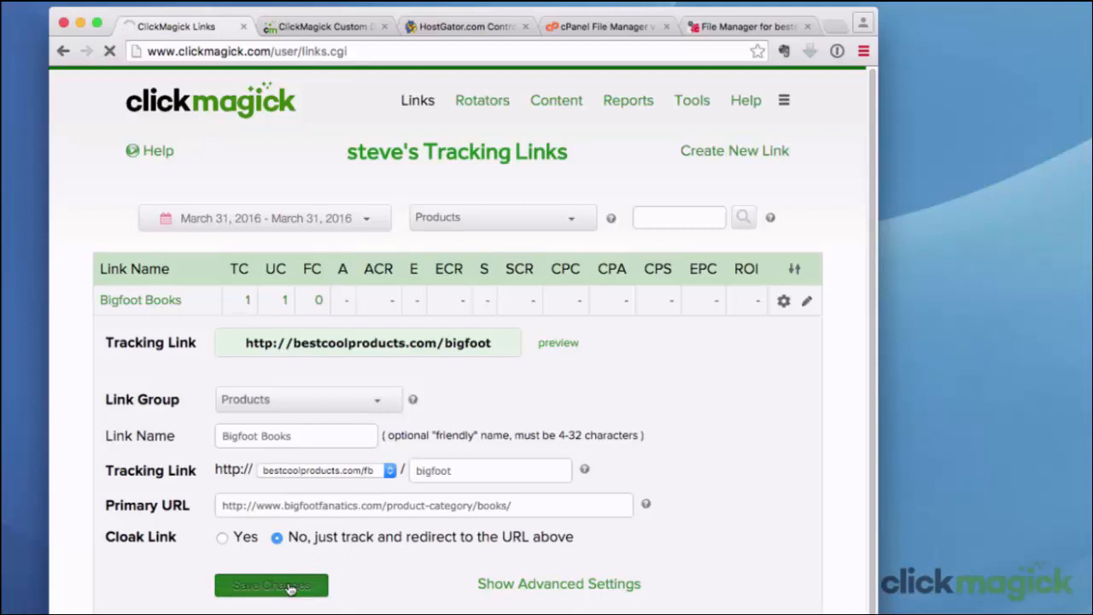
Reopen the Bigfoot Books link's settings, preview its tracking link, and close the preview page
left_click(152, 301)
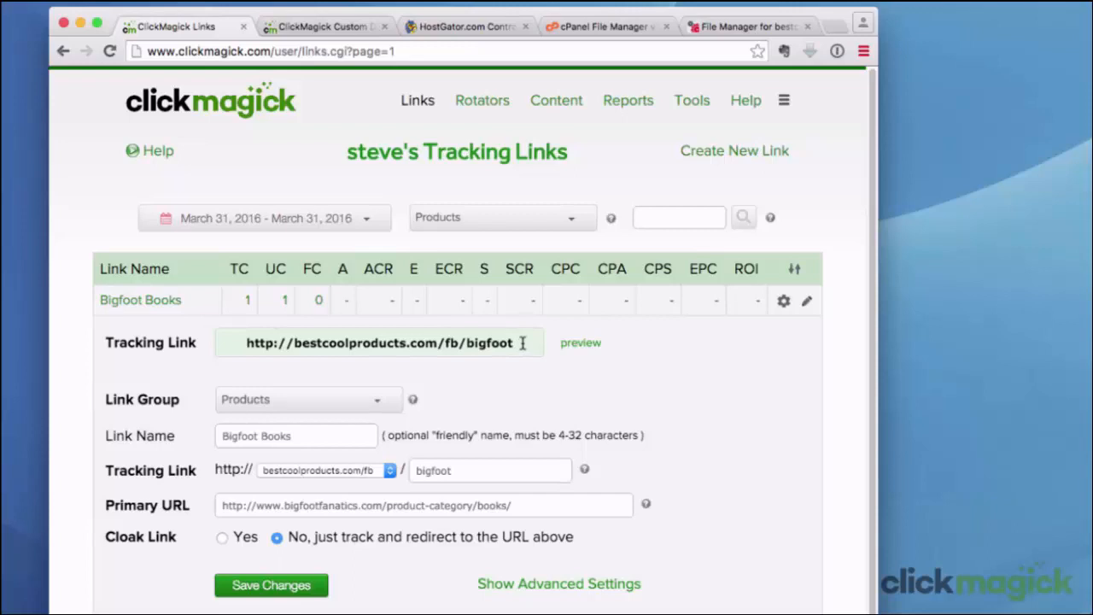
left_click(581, 343)
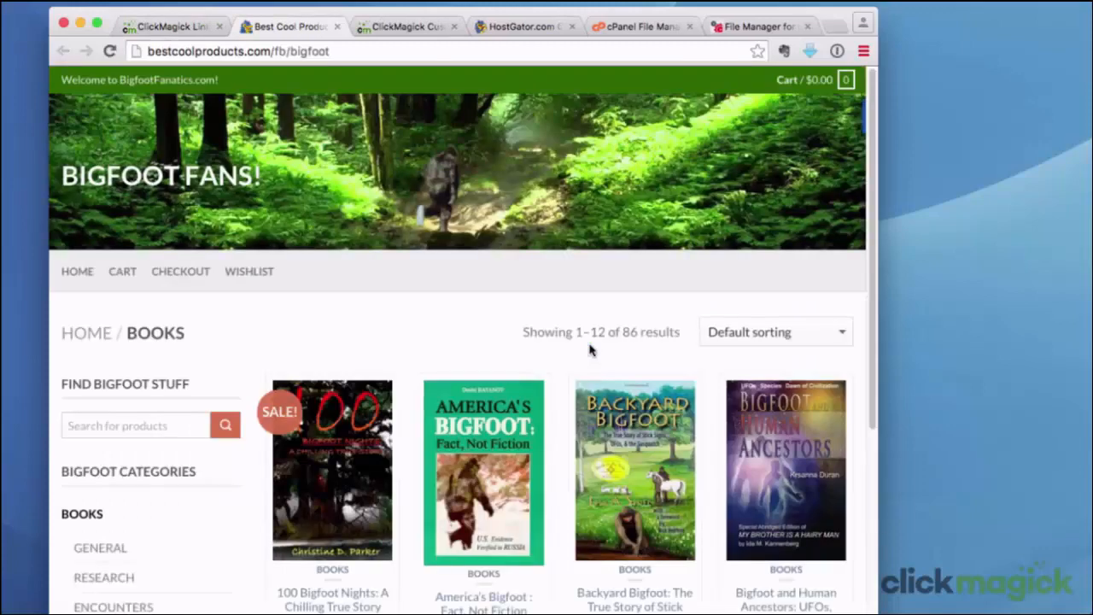
left_click(336, 27)
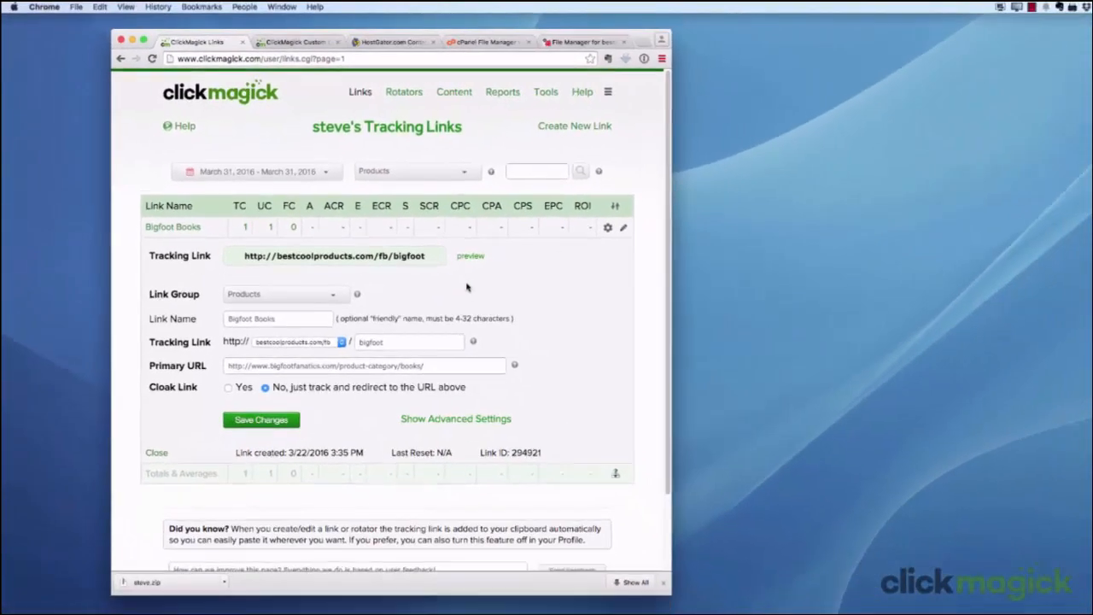